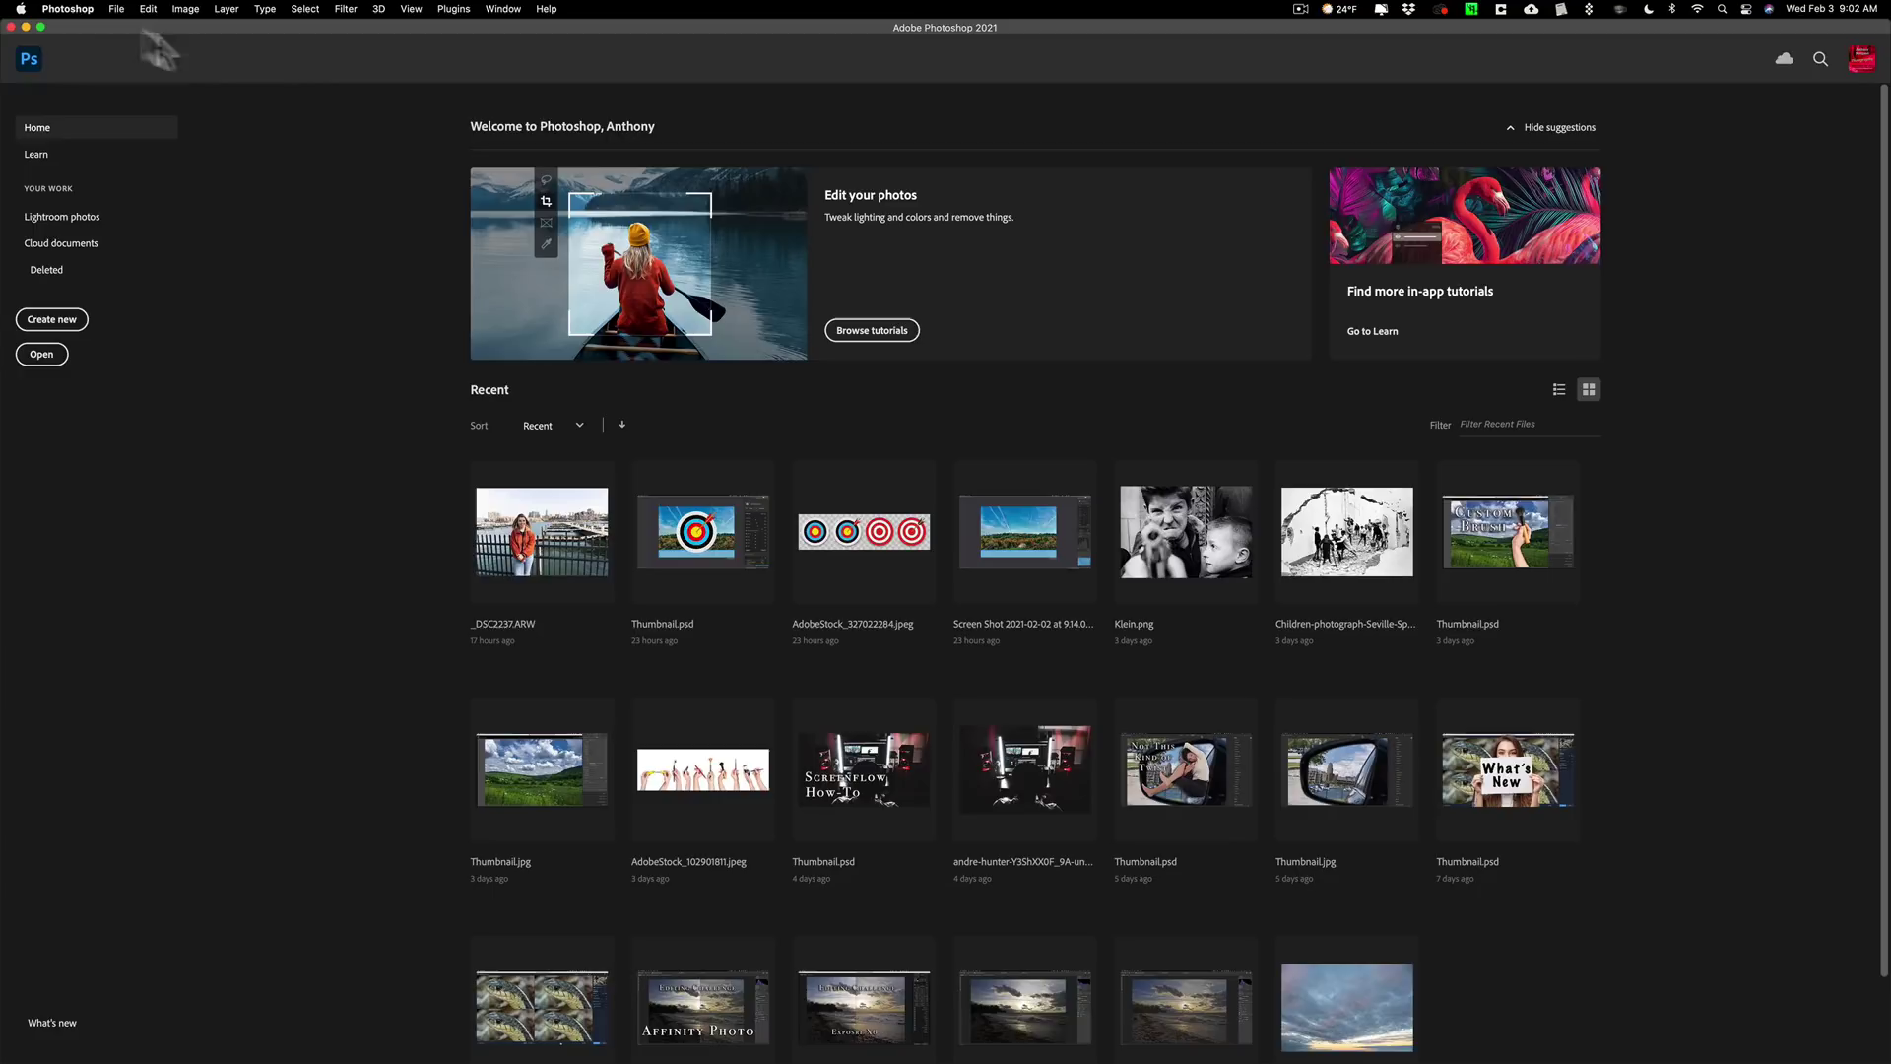
Show the File > Automate submenu, which lists Merge to HDR Pro
left_click(30, 9)
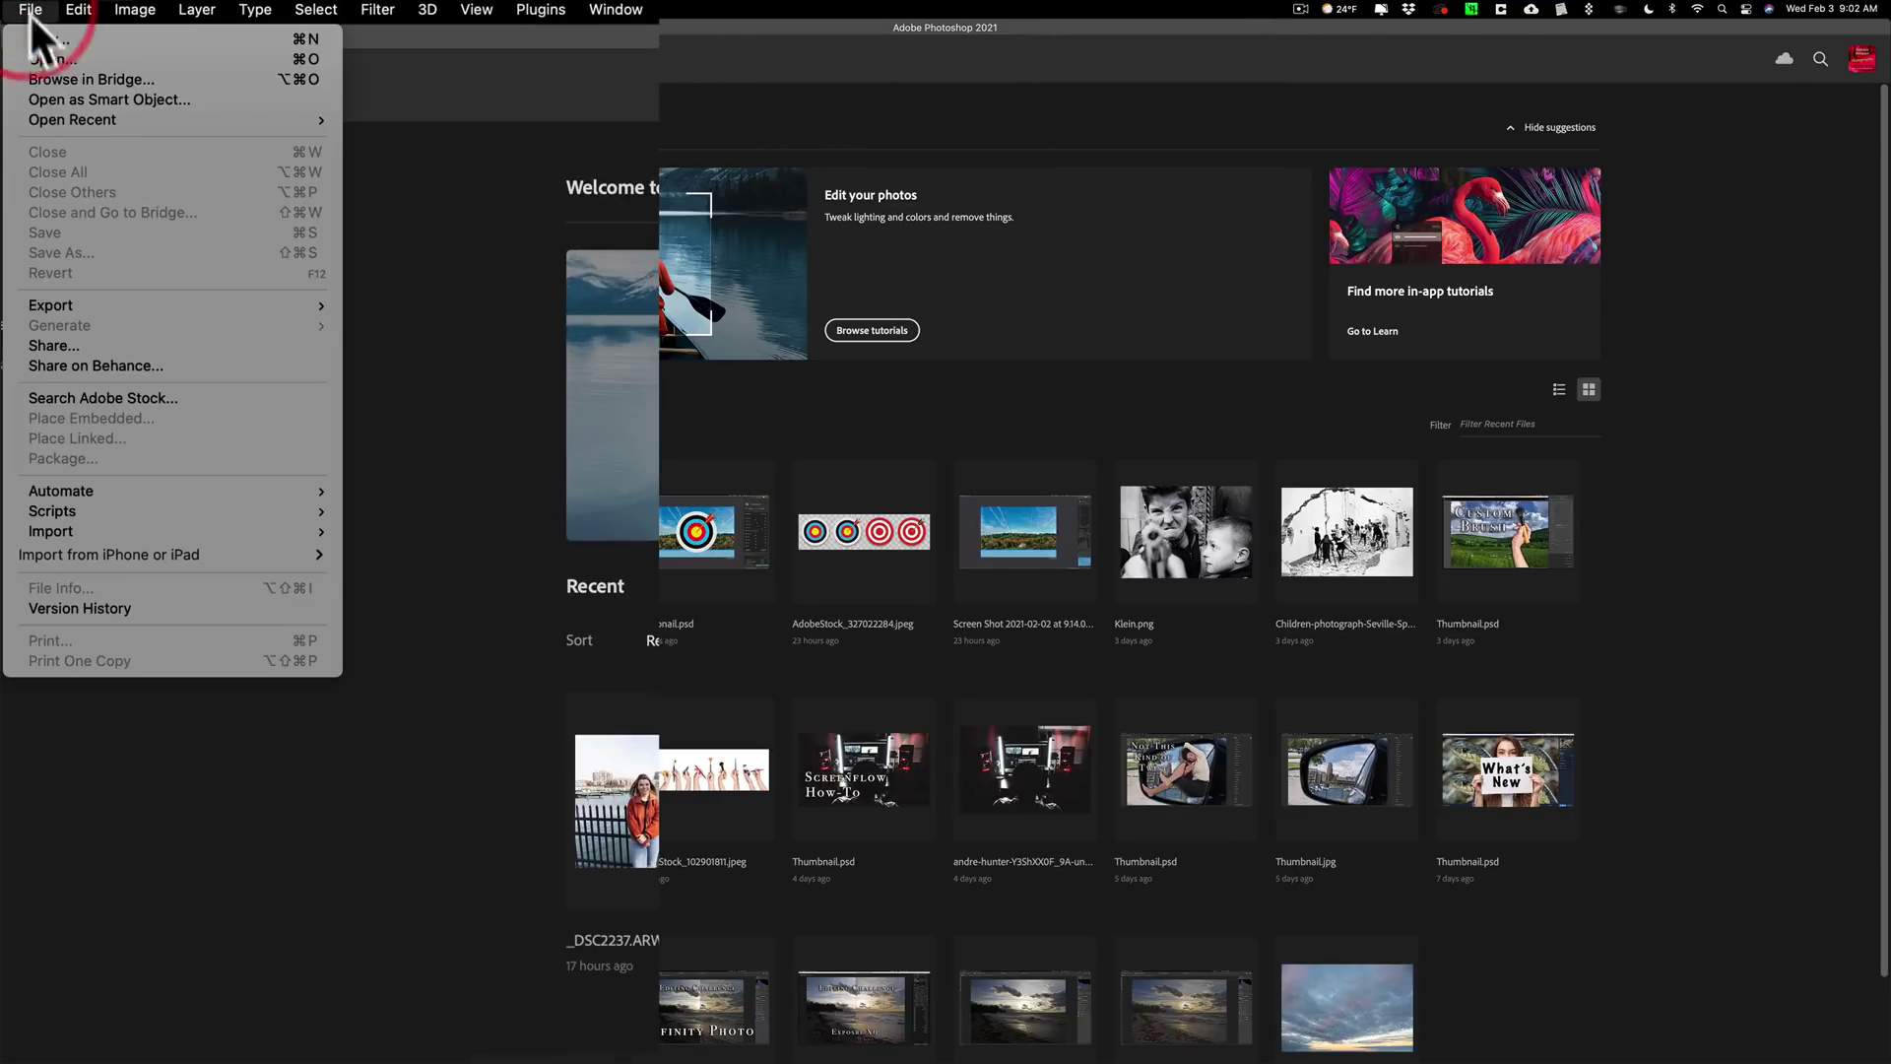
mouse_move(258, 498)
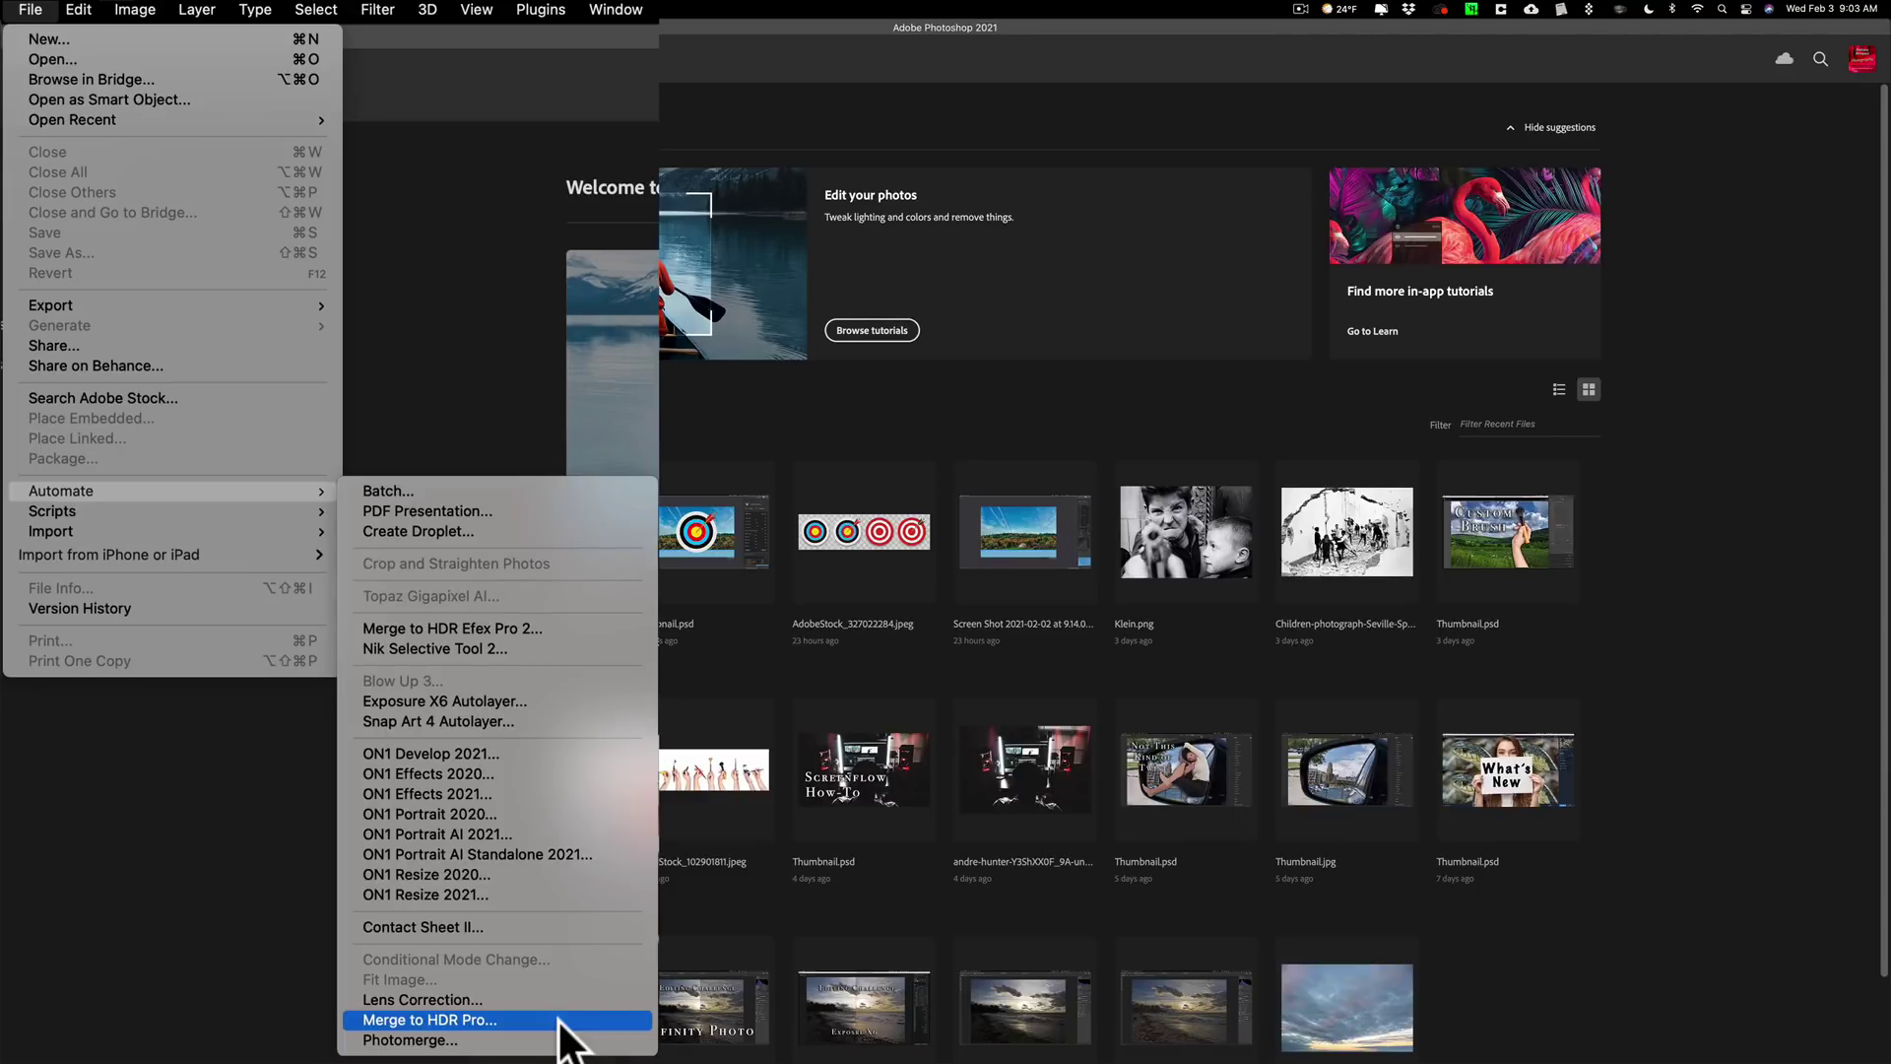
Start Merge to HDR Pro and add _8008725, _8008727 and _8008729.nef from the Detail folder
left_click(559, 1021)
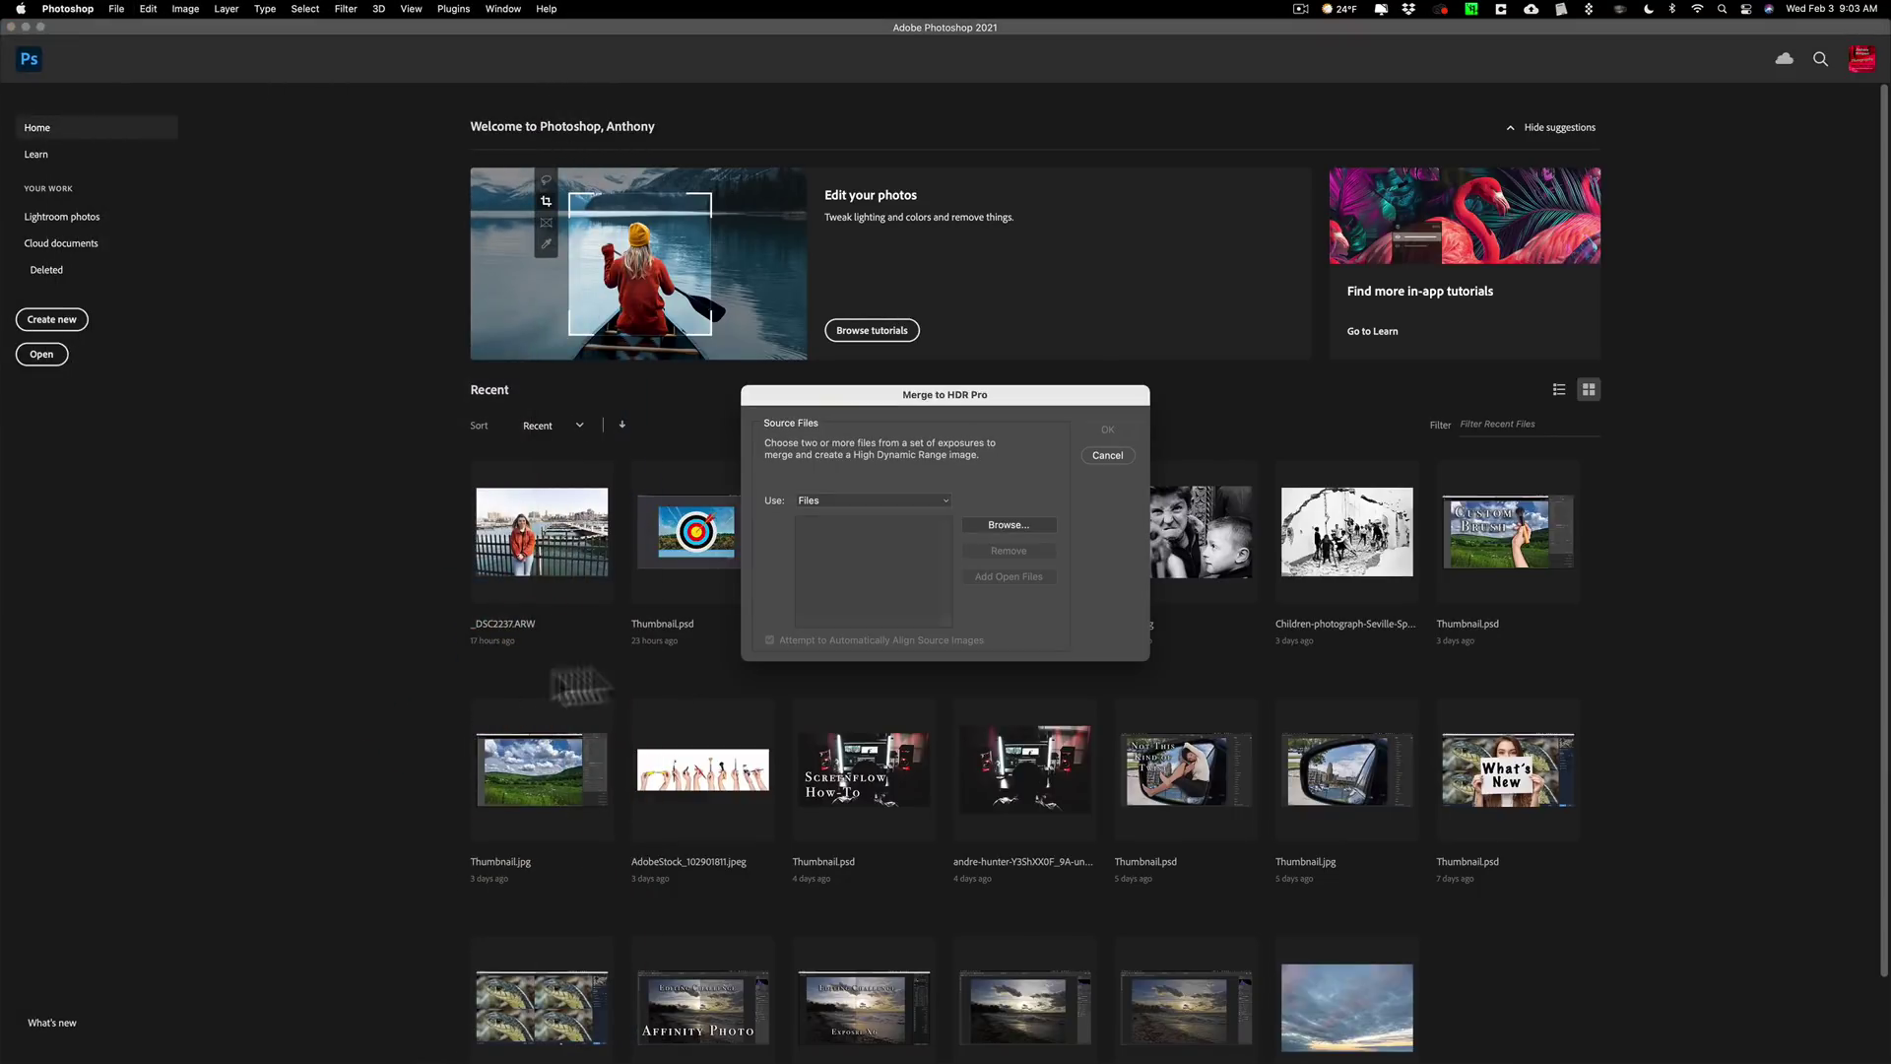
left_click(1010, 522)
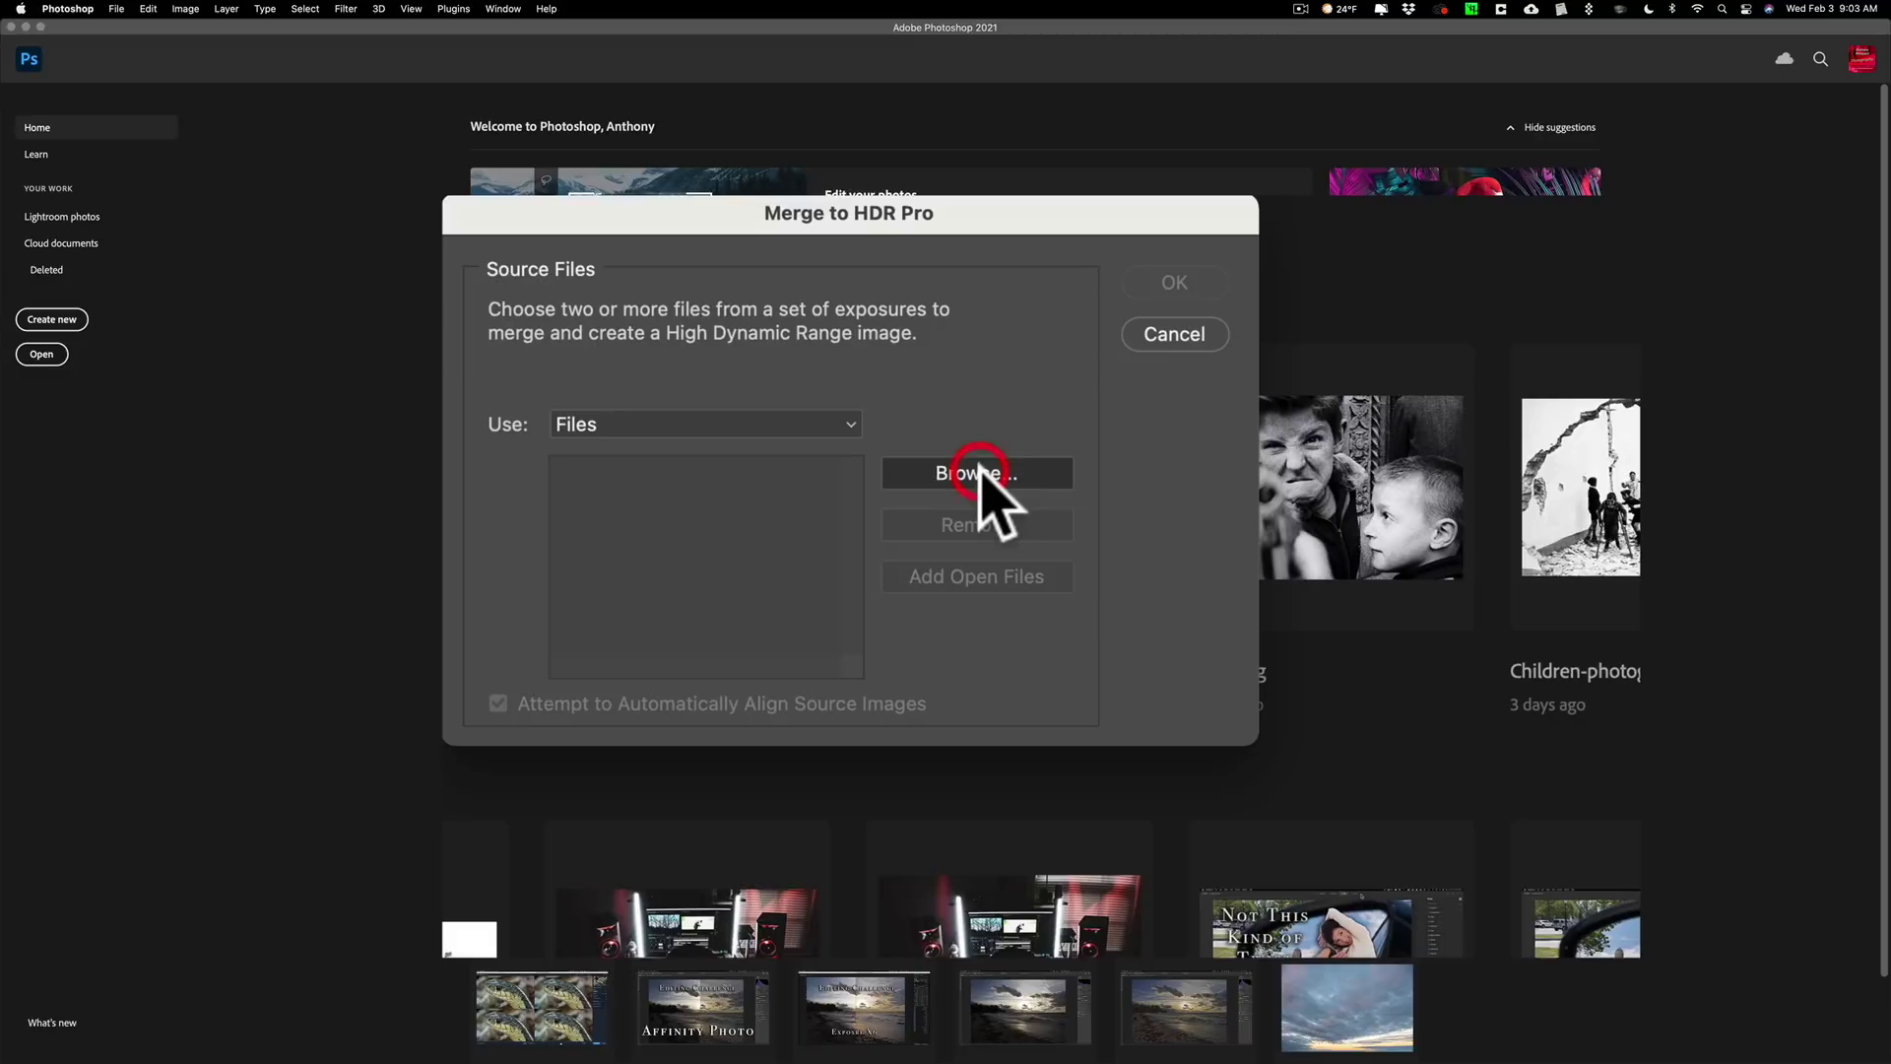
scroll(699, 700, "down", 3)
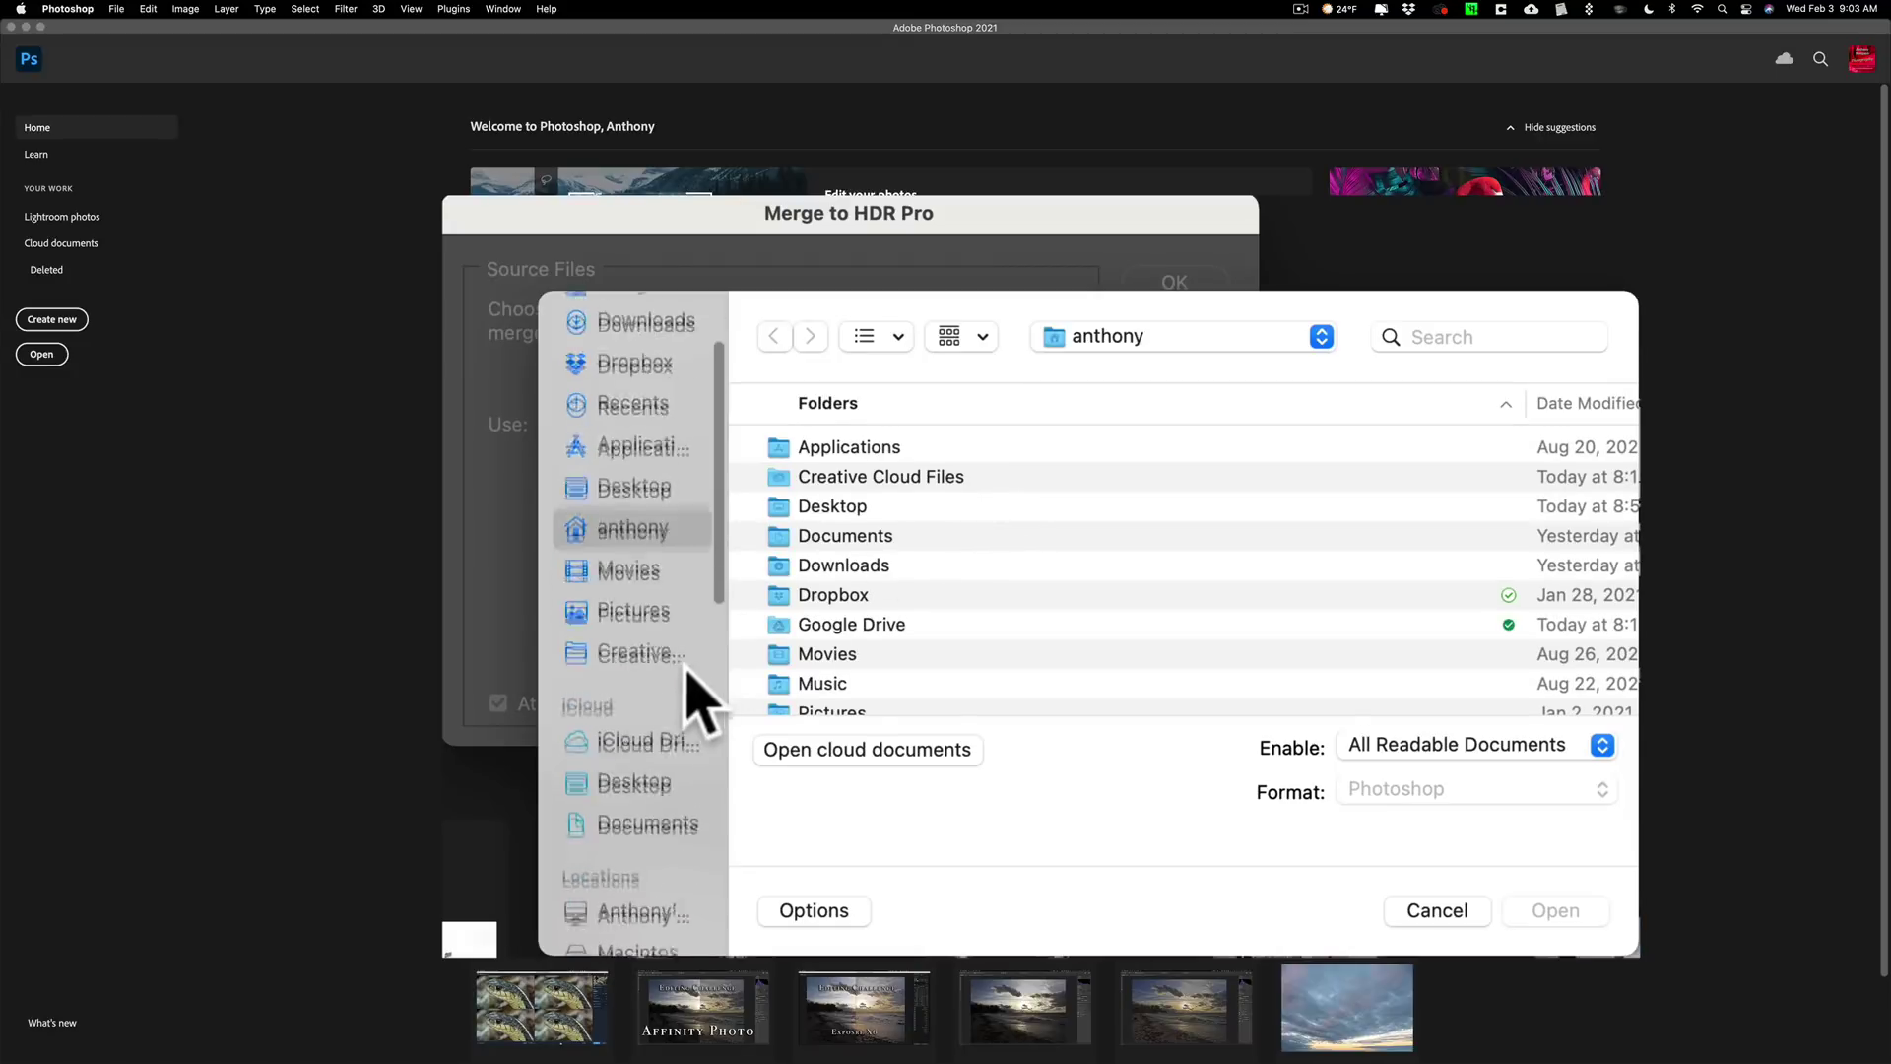
left_click(645, 769)
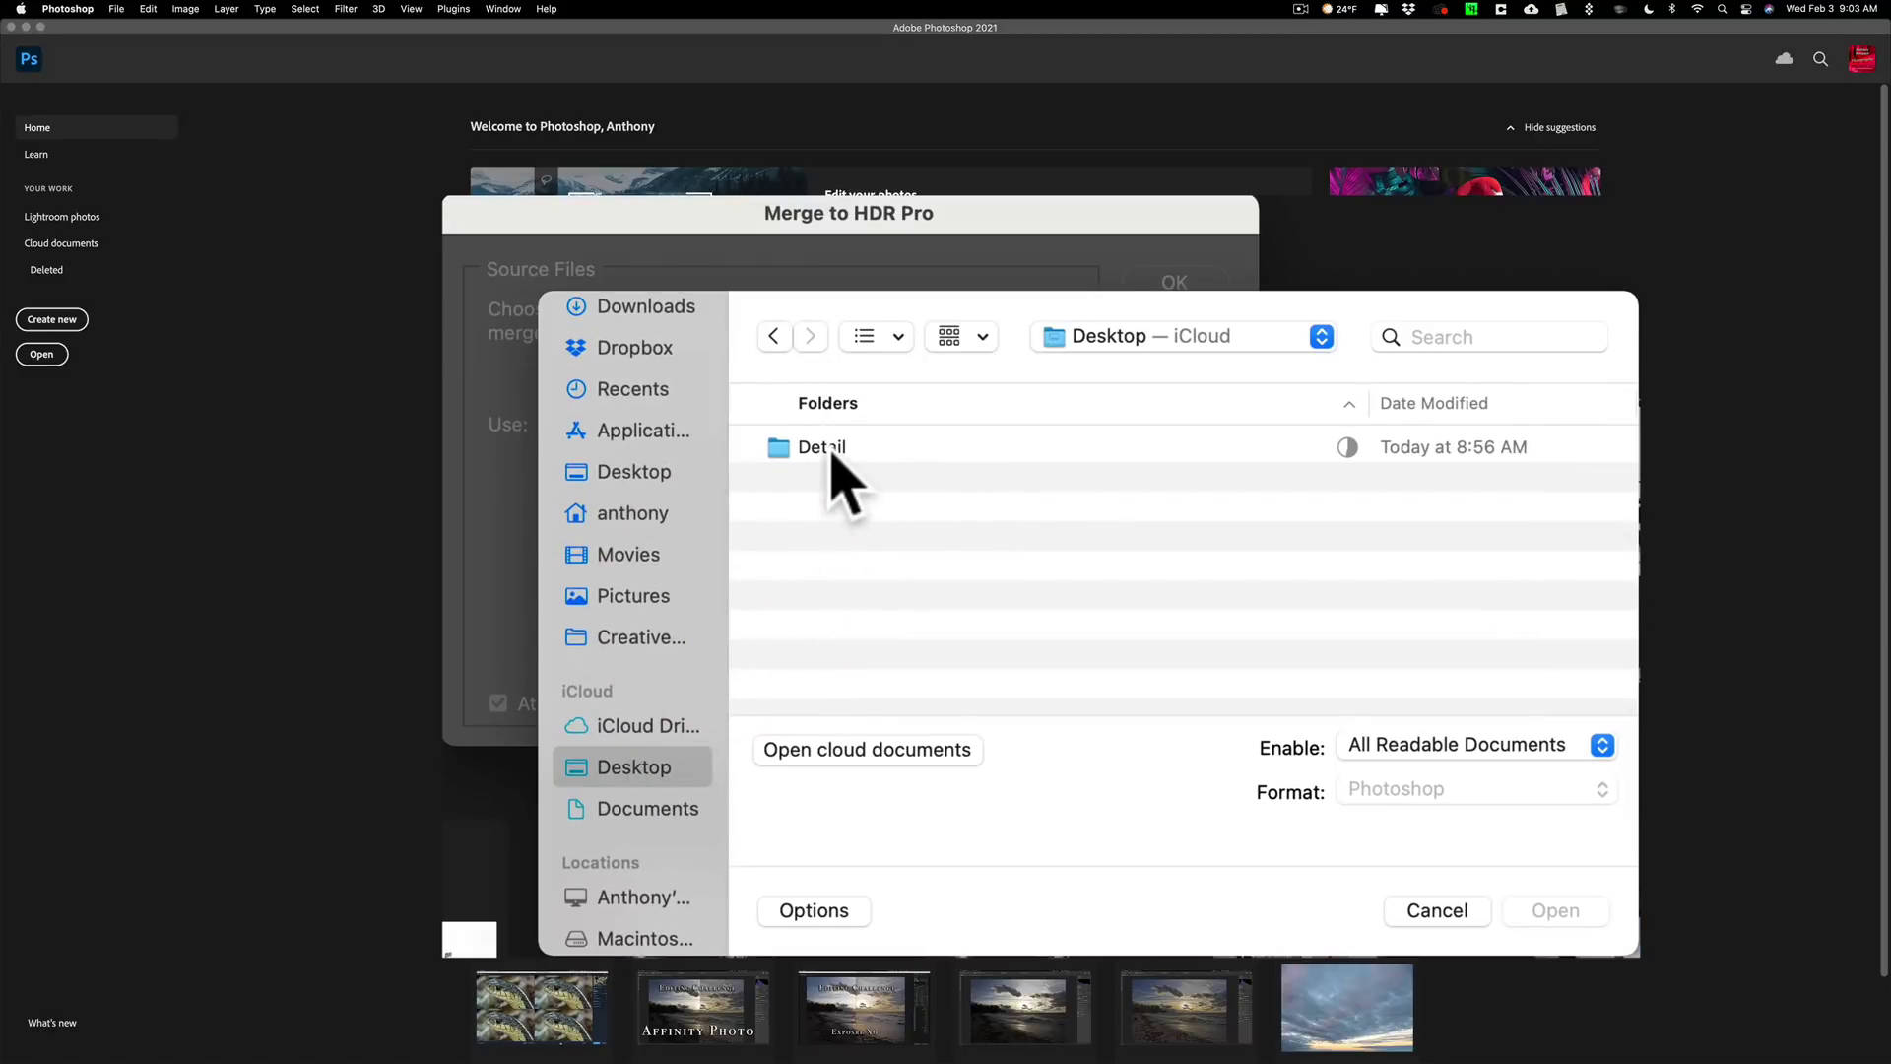
double_click(833, 449)
left_click(872, 451)
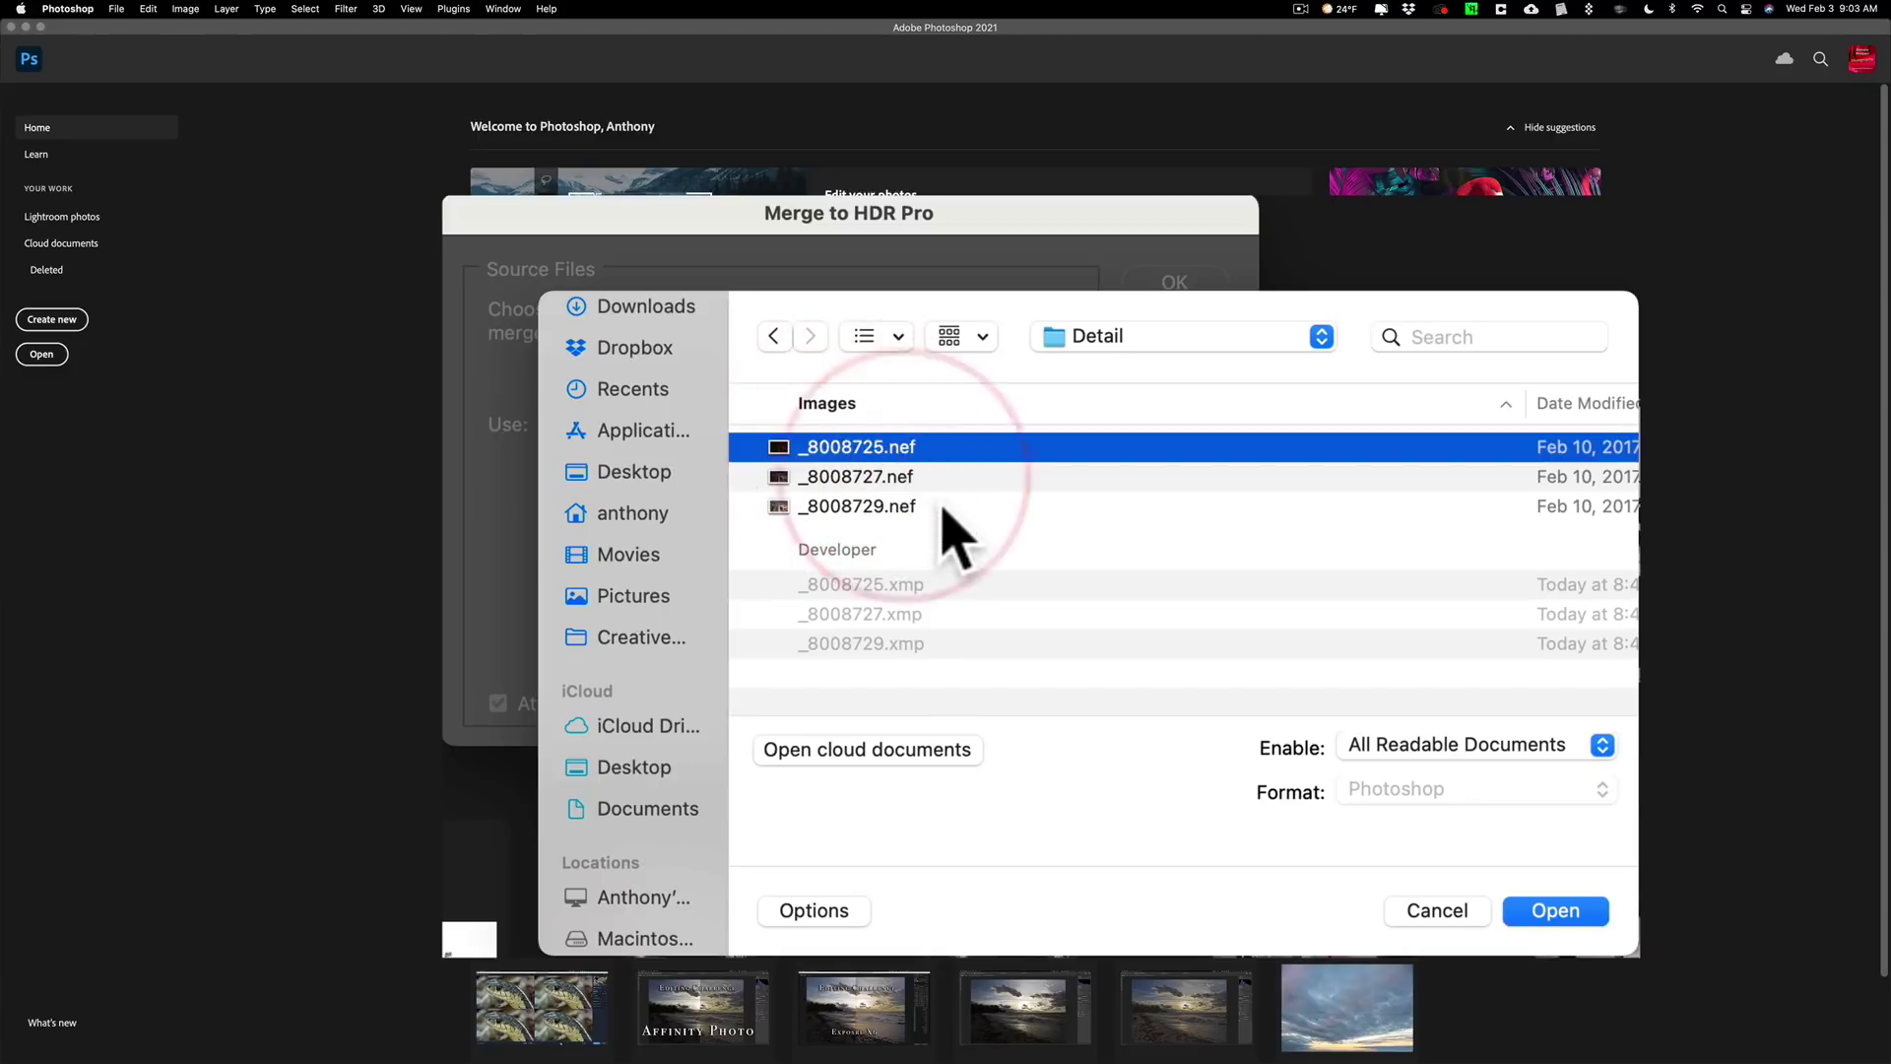
left_click(941, 507, "shift")
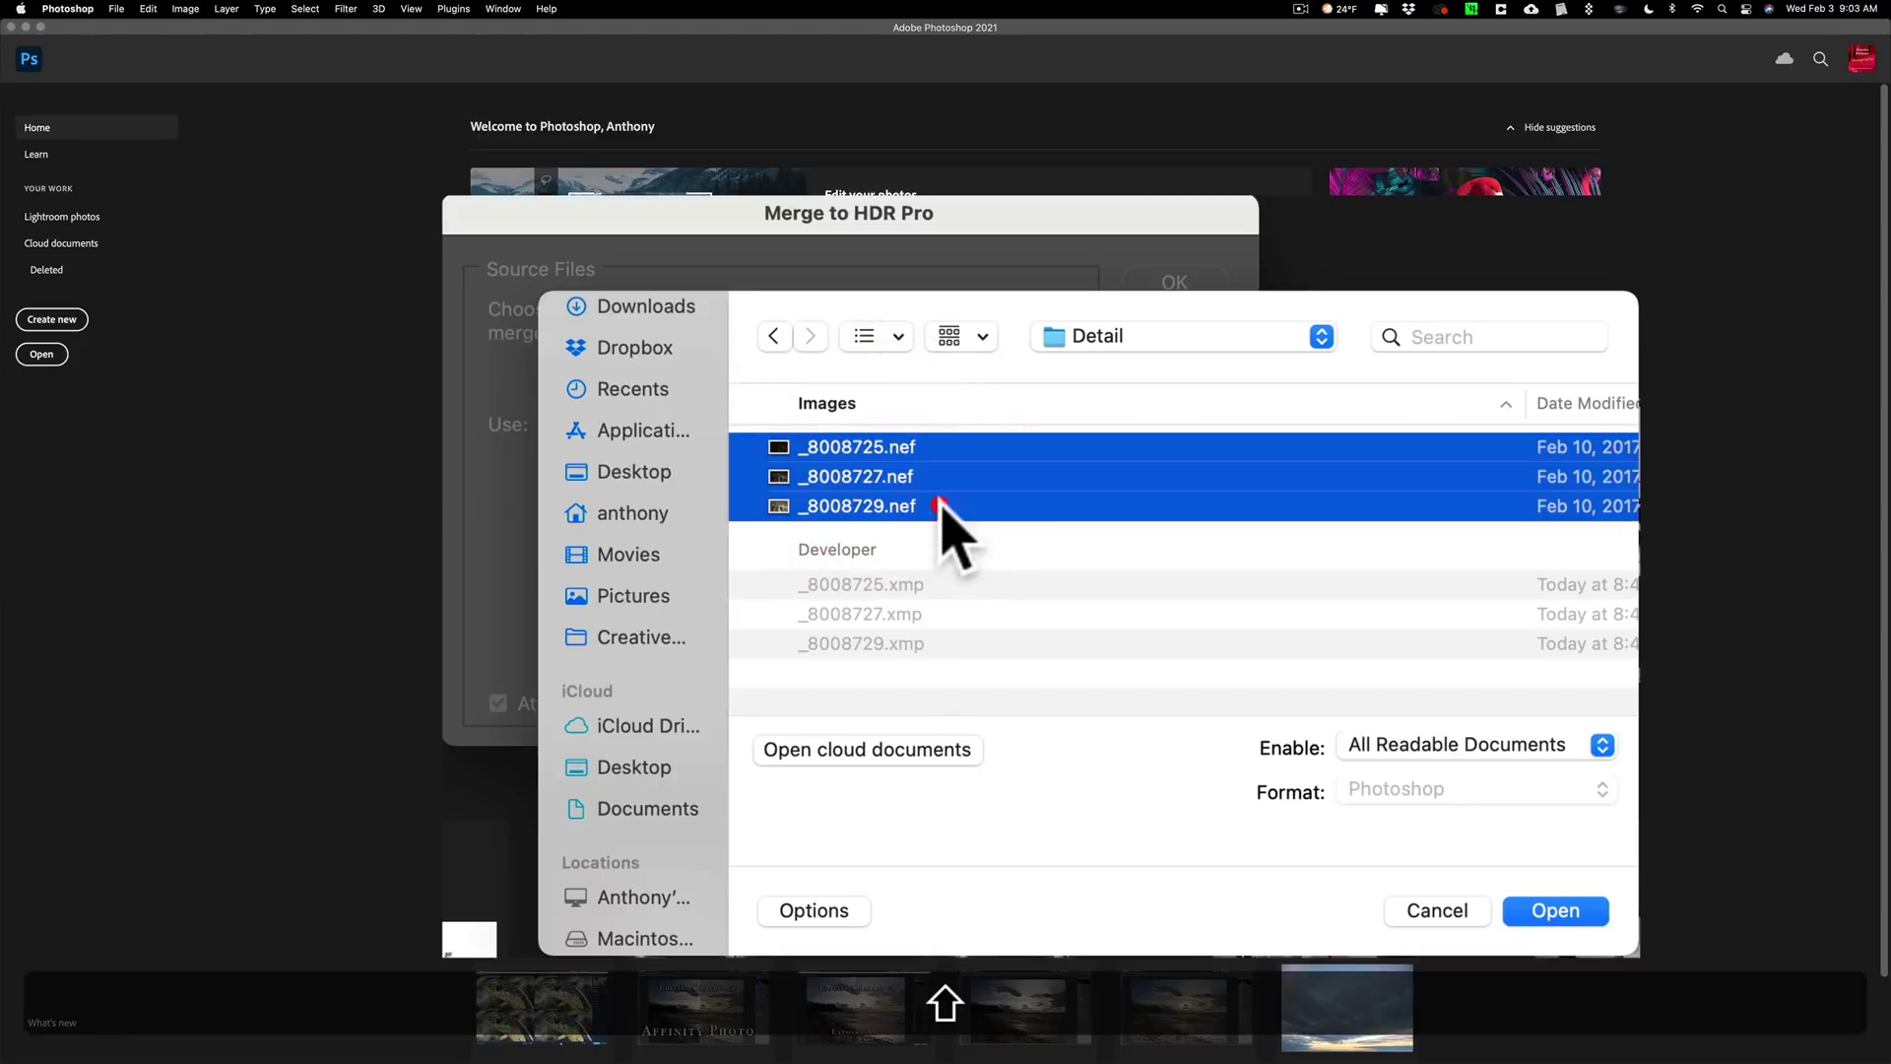
left_click(1586, 908)
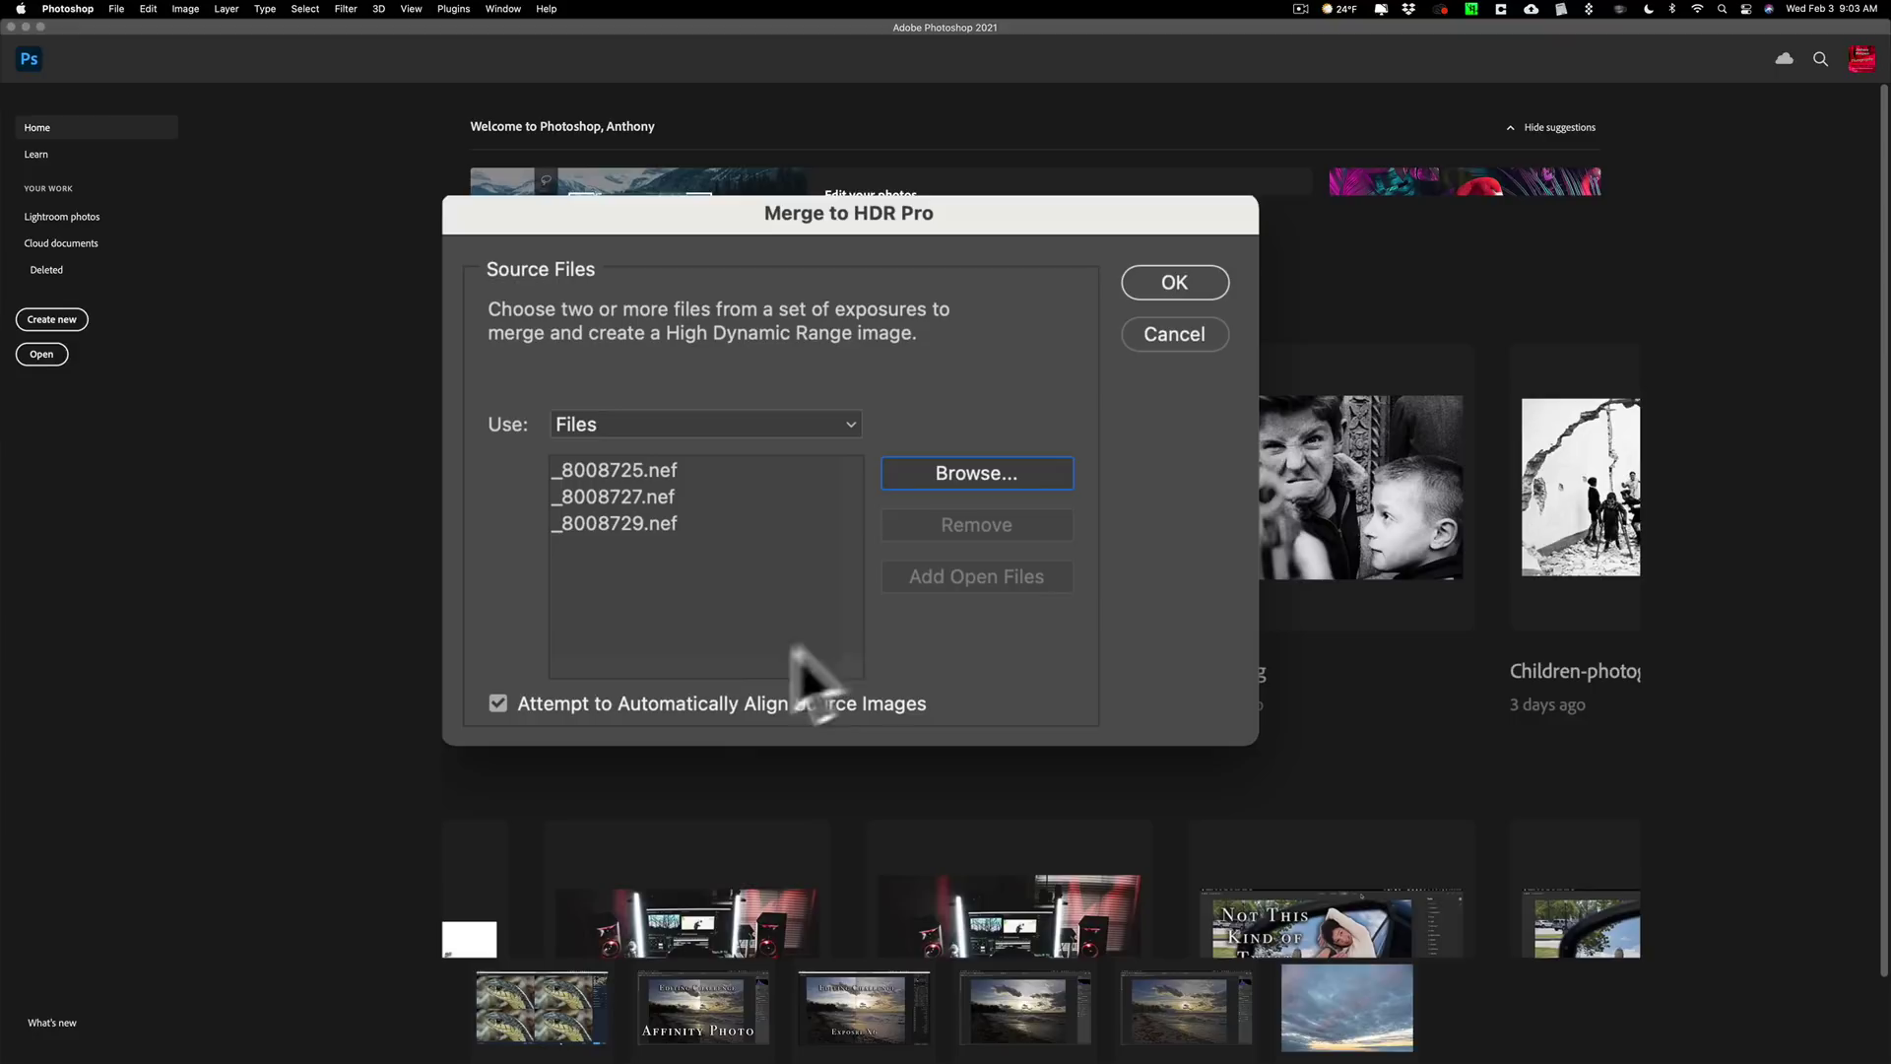
Run the merge on the three exposures to open the HDR Pro preview
left_click(1173, 283)
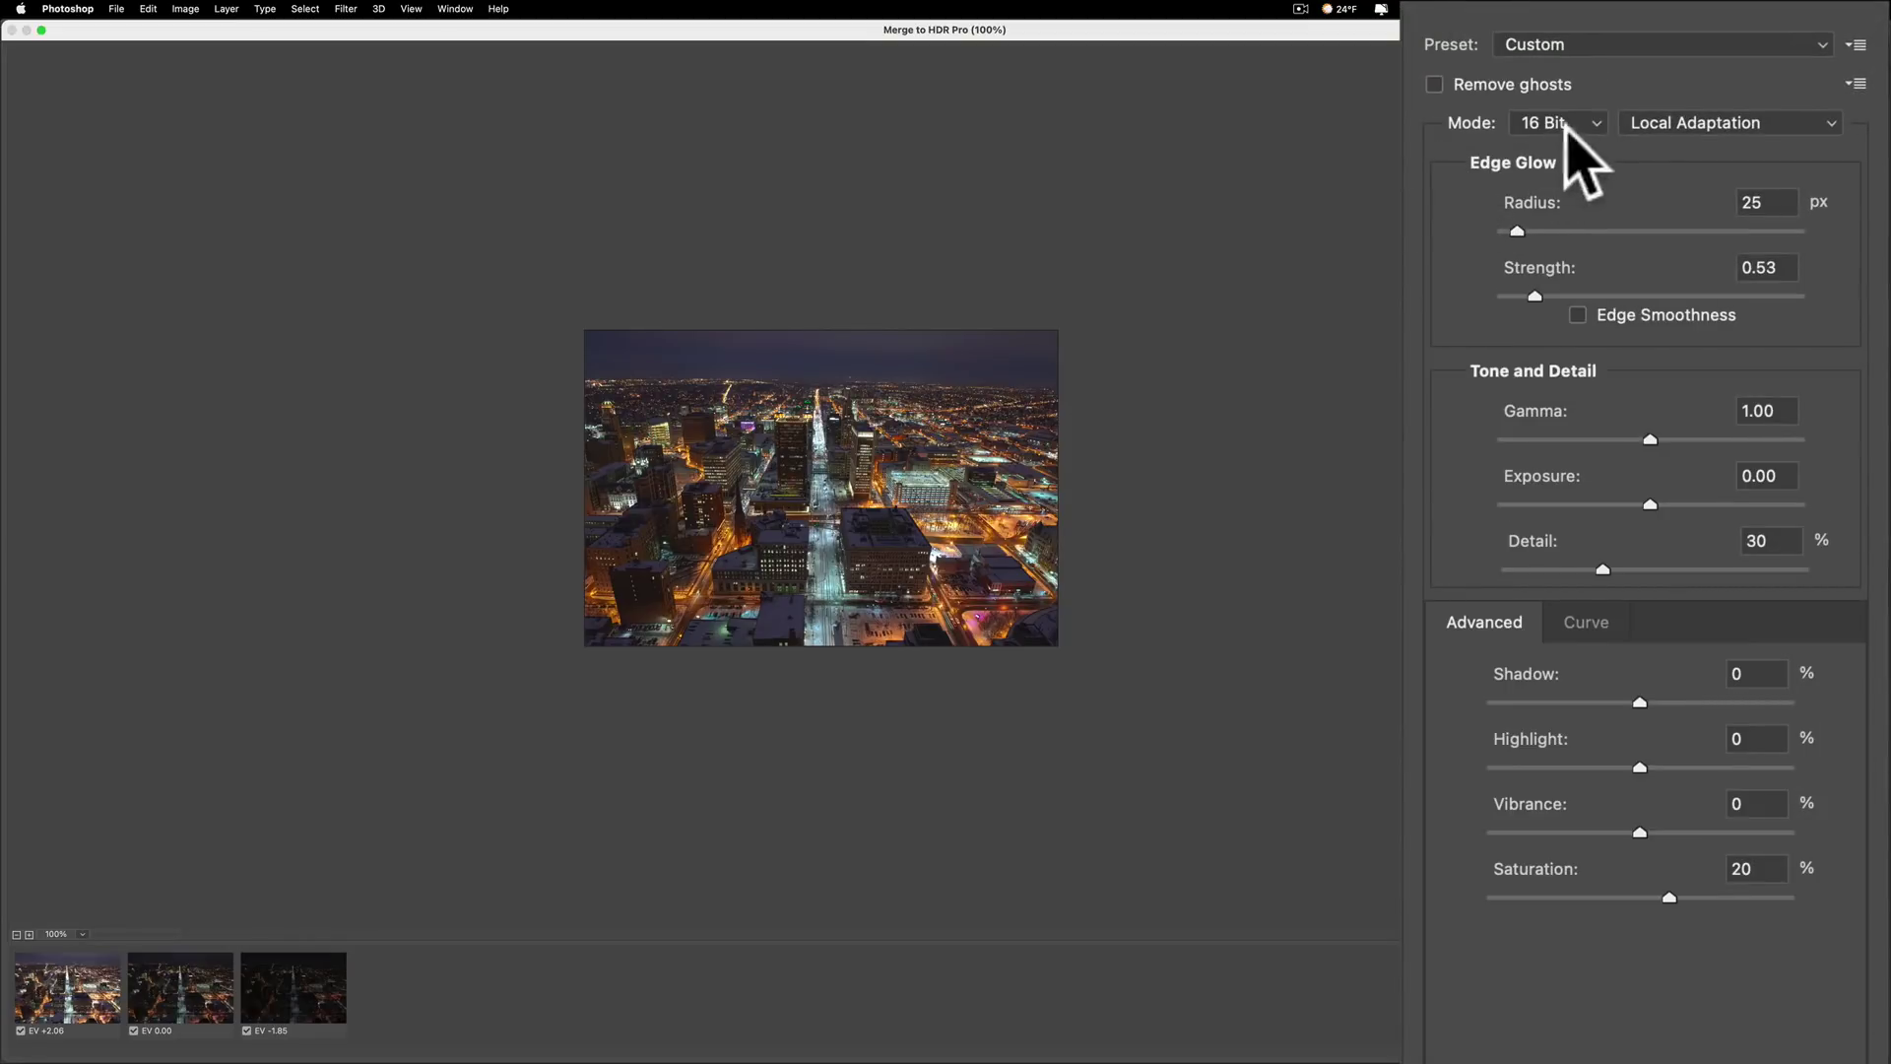
Change the HDR Pro Mode from 16 Bit to 32 Bit
left_click(1597, 124)
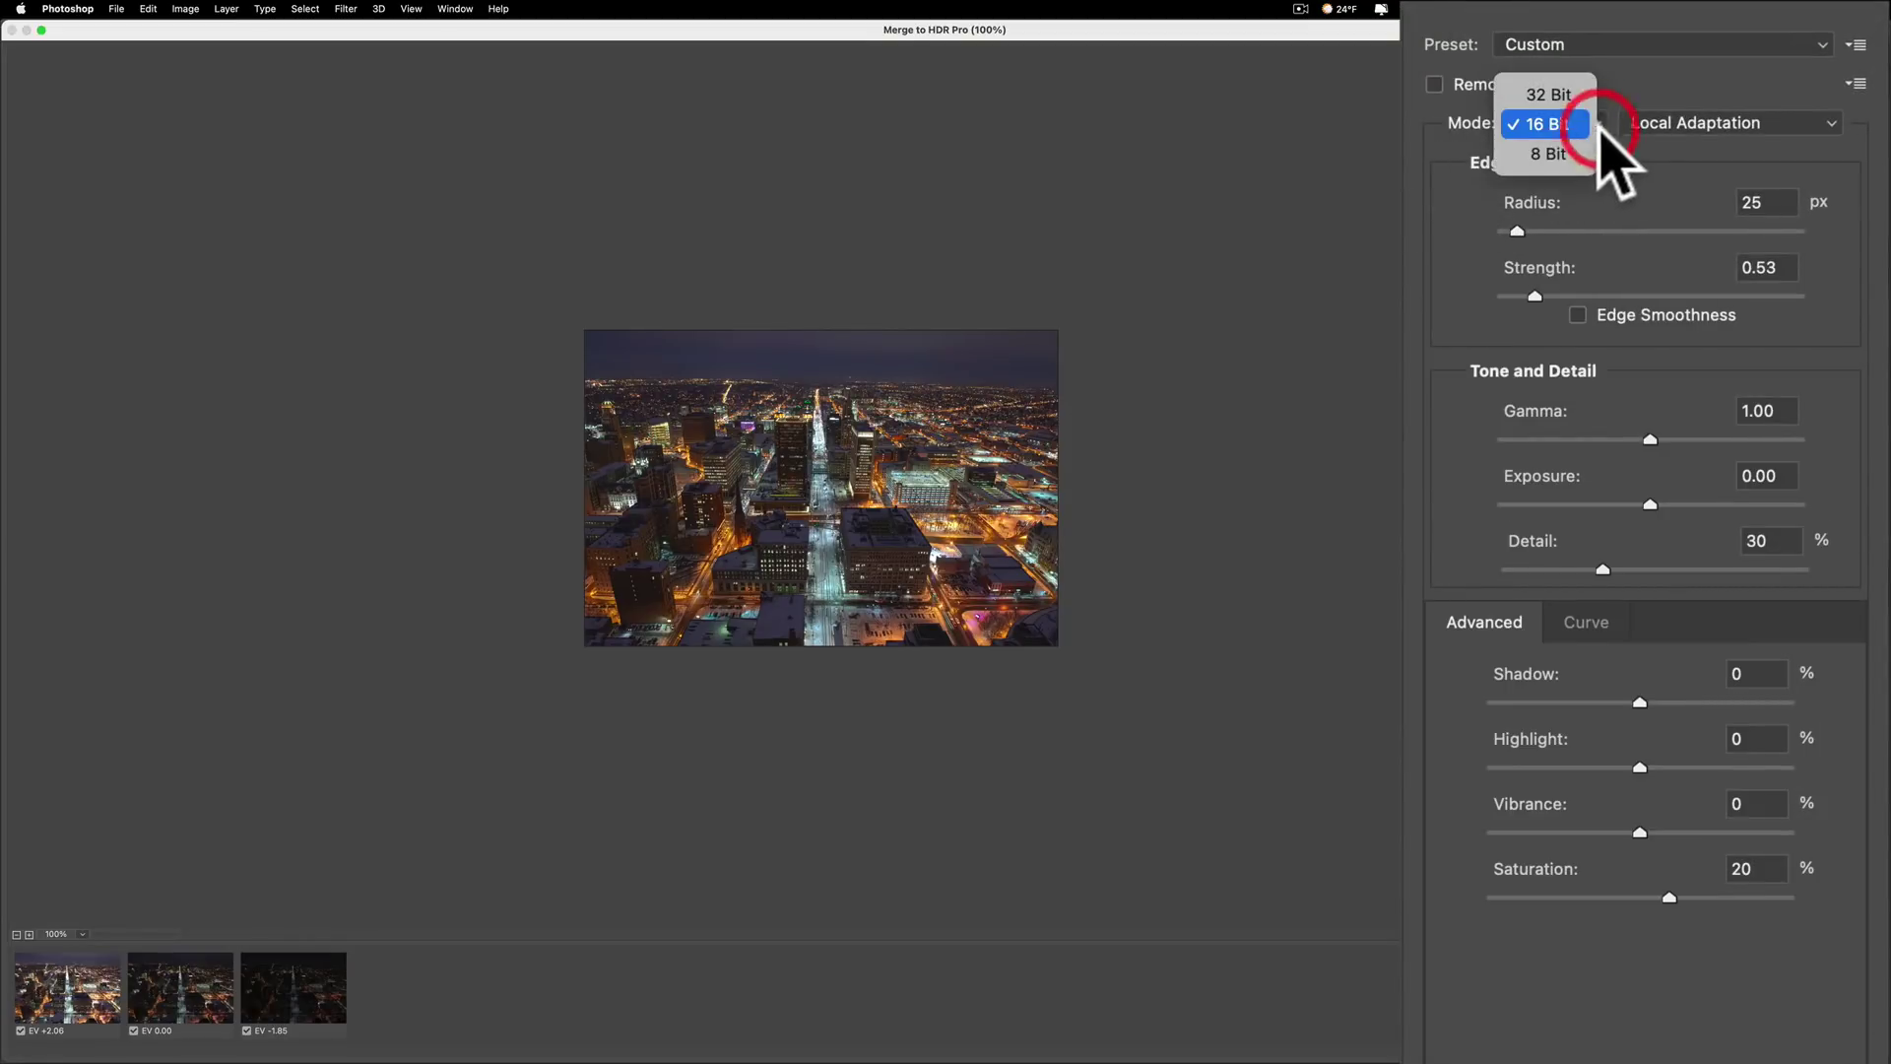
left_click(1572, 94)
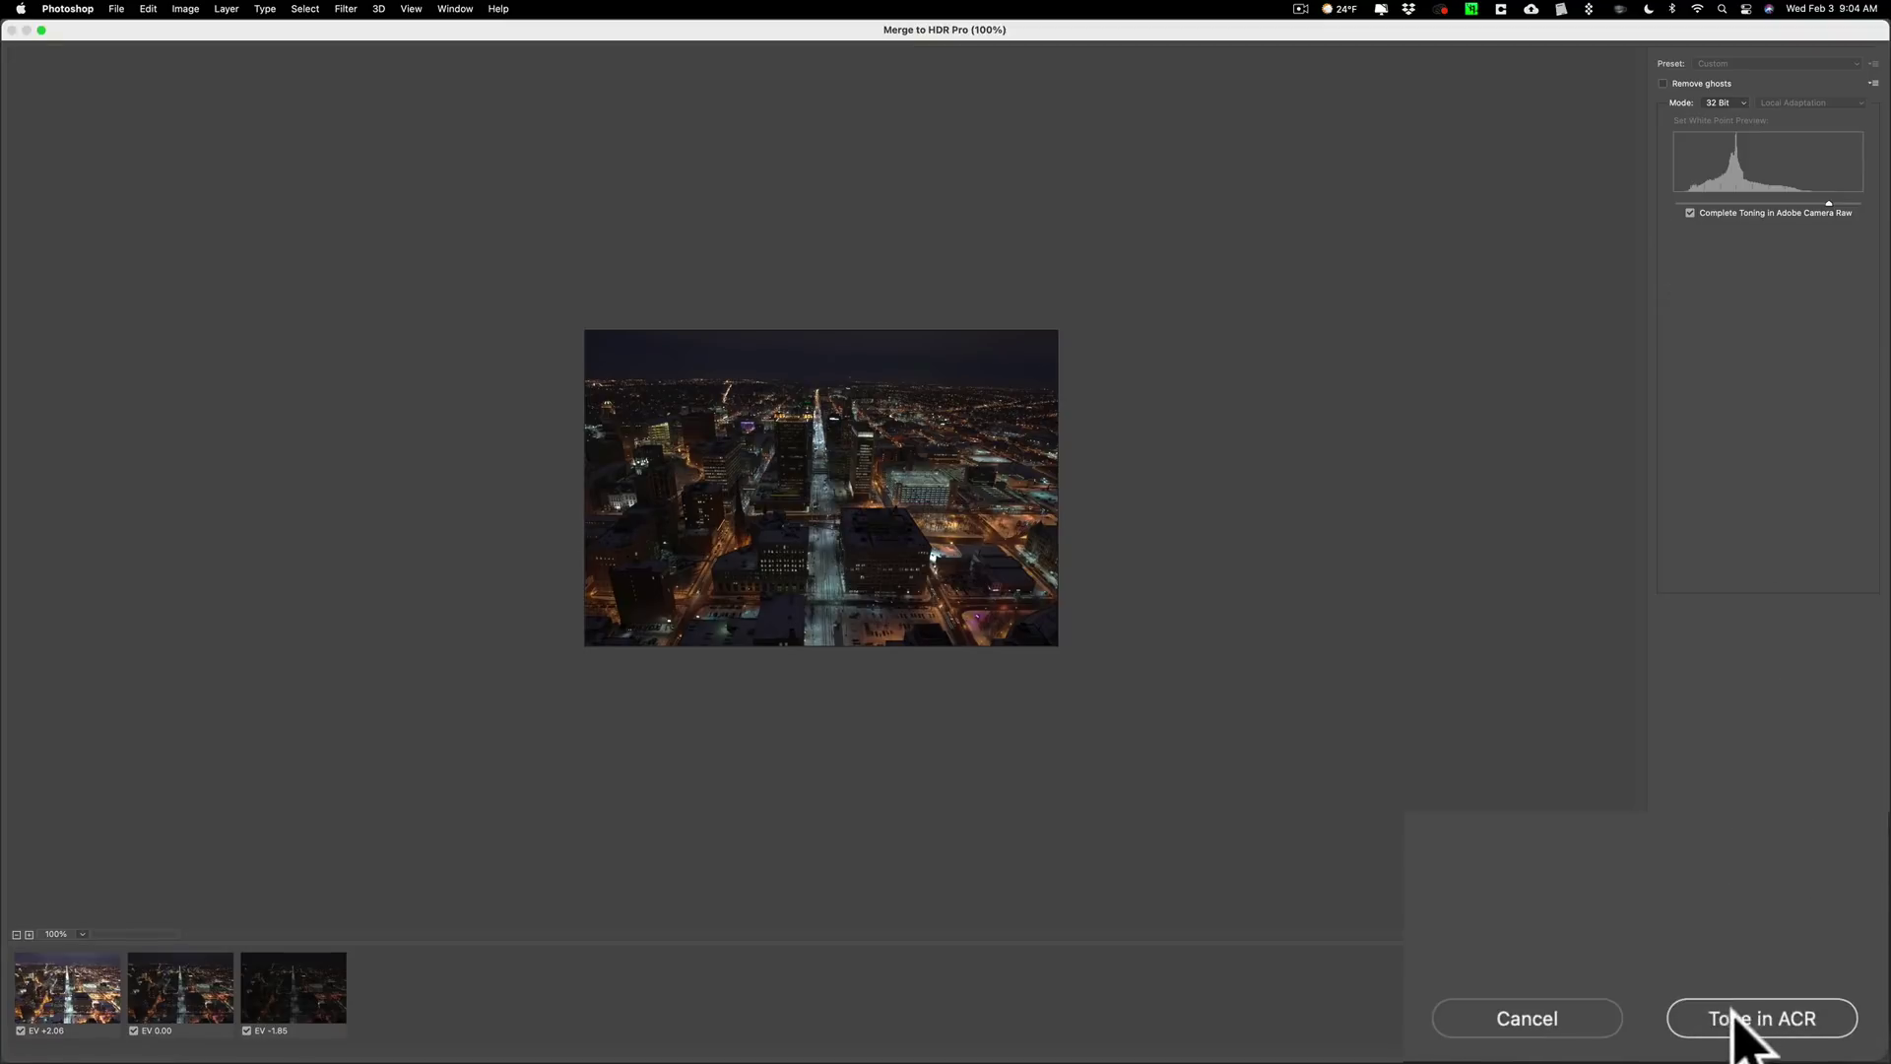
Send the 32-bit Untitled_HDR-2 merge to Camera Raw with Tone in ACR
left_click(1785, 1025)
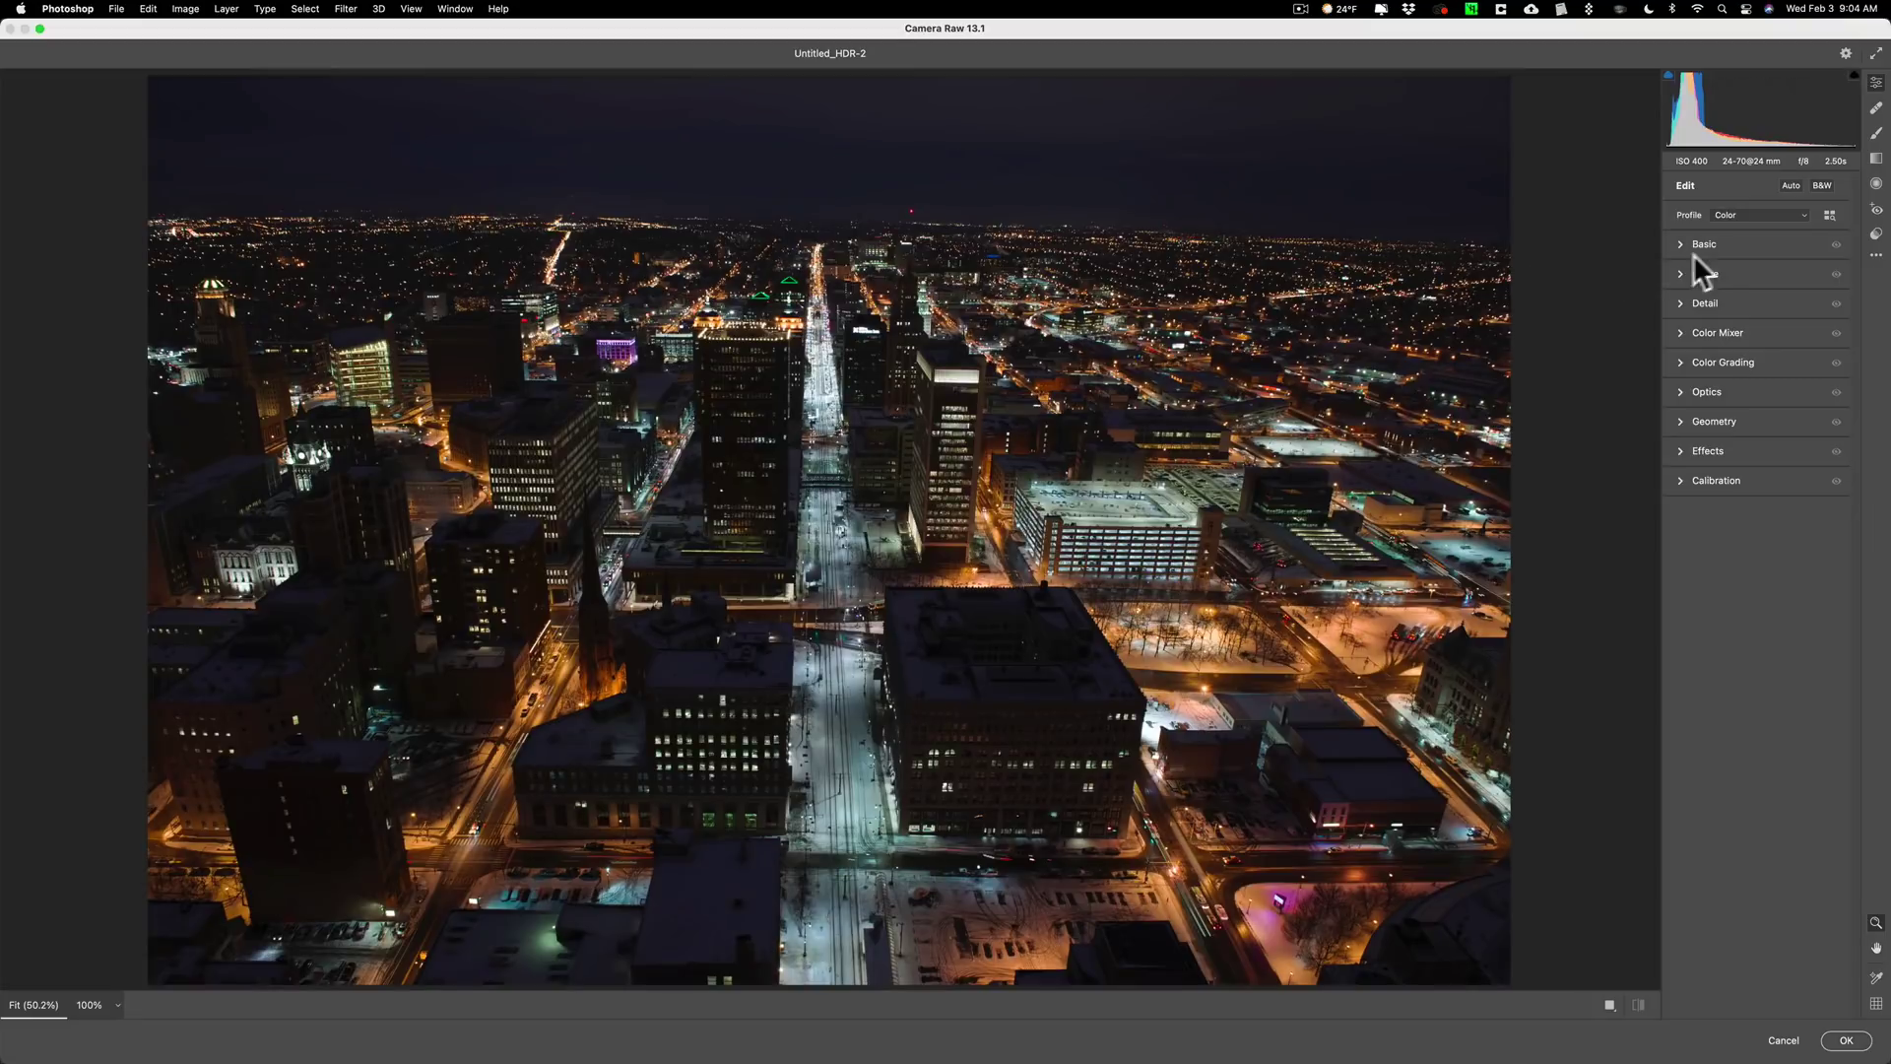
In Basic, settle Exposure at +1.05, pull Highlights down and lift Shadows to +12
left_click(1680, 242)
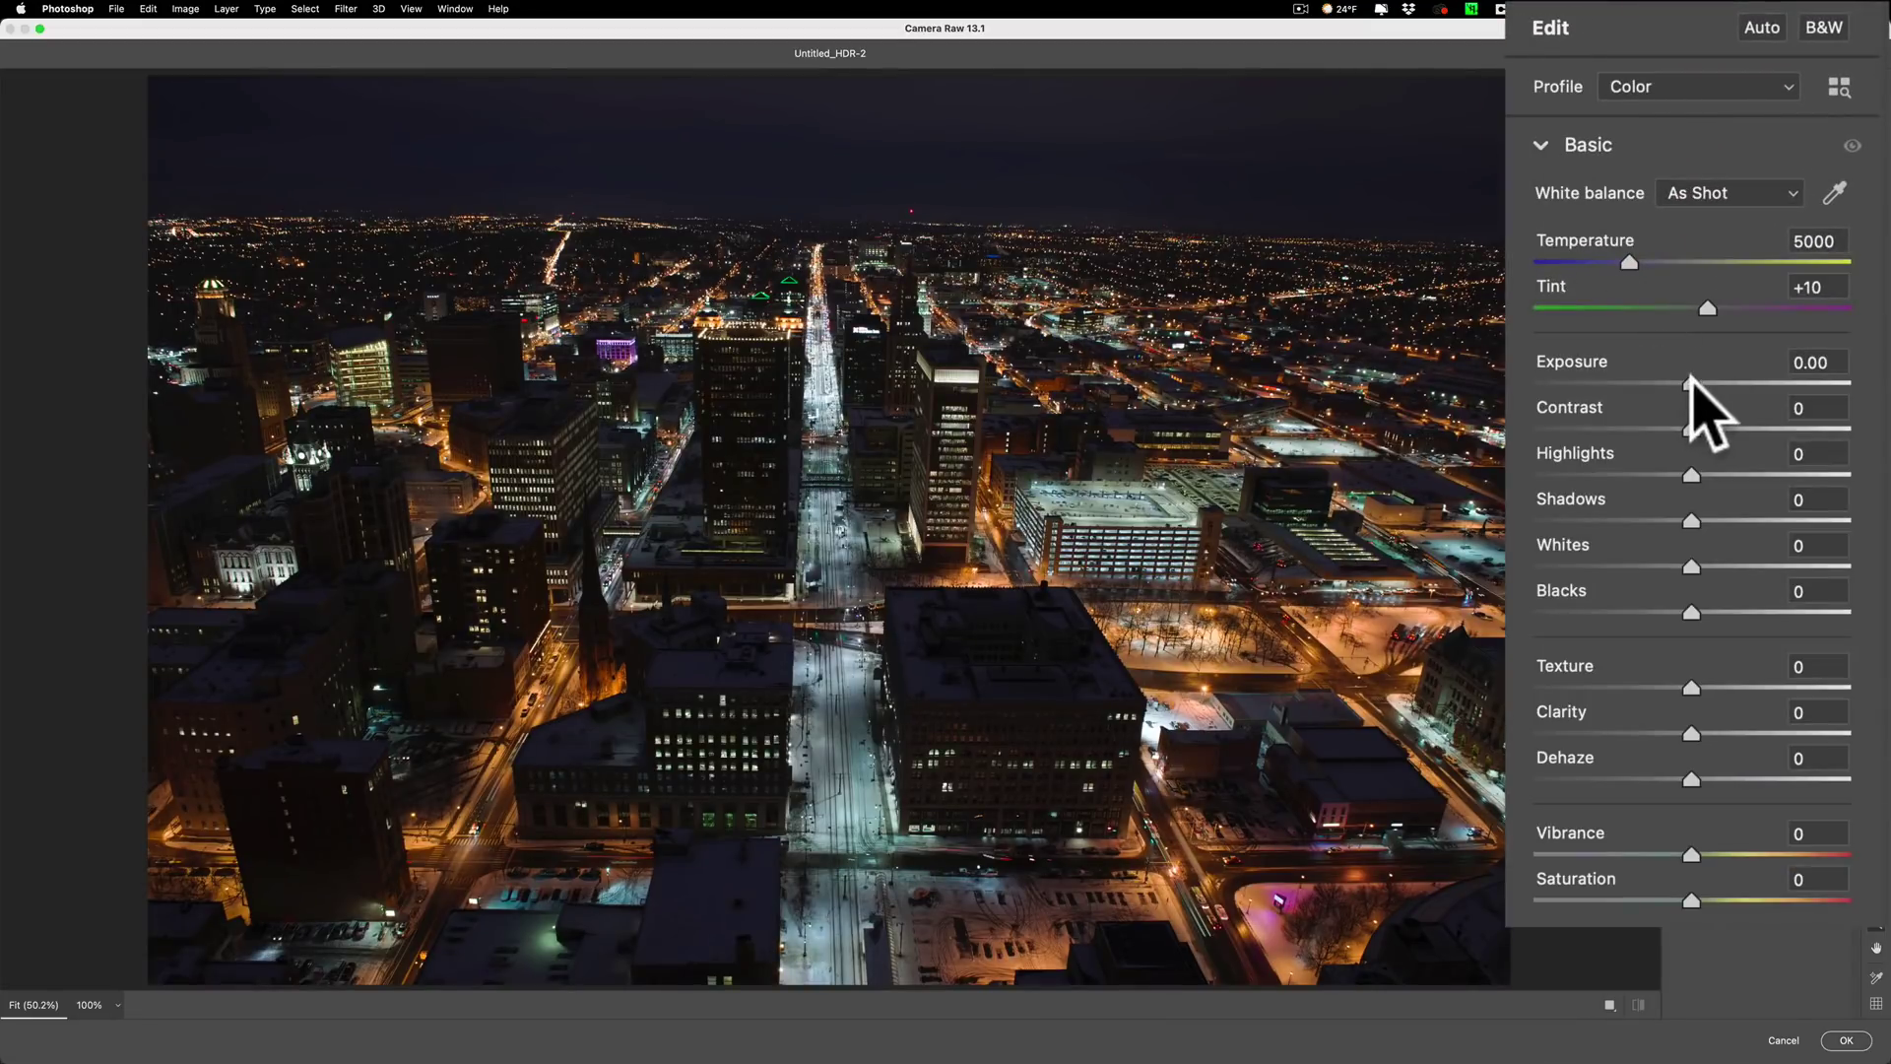
left_click_drag(1691, 383, 1714, 383)
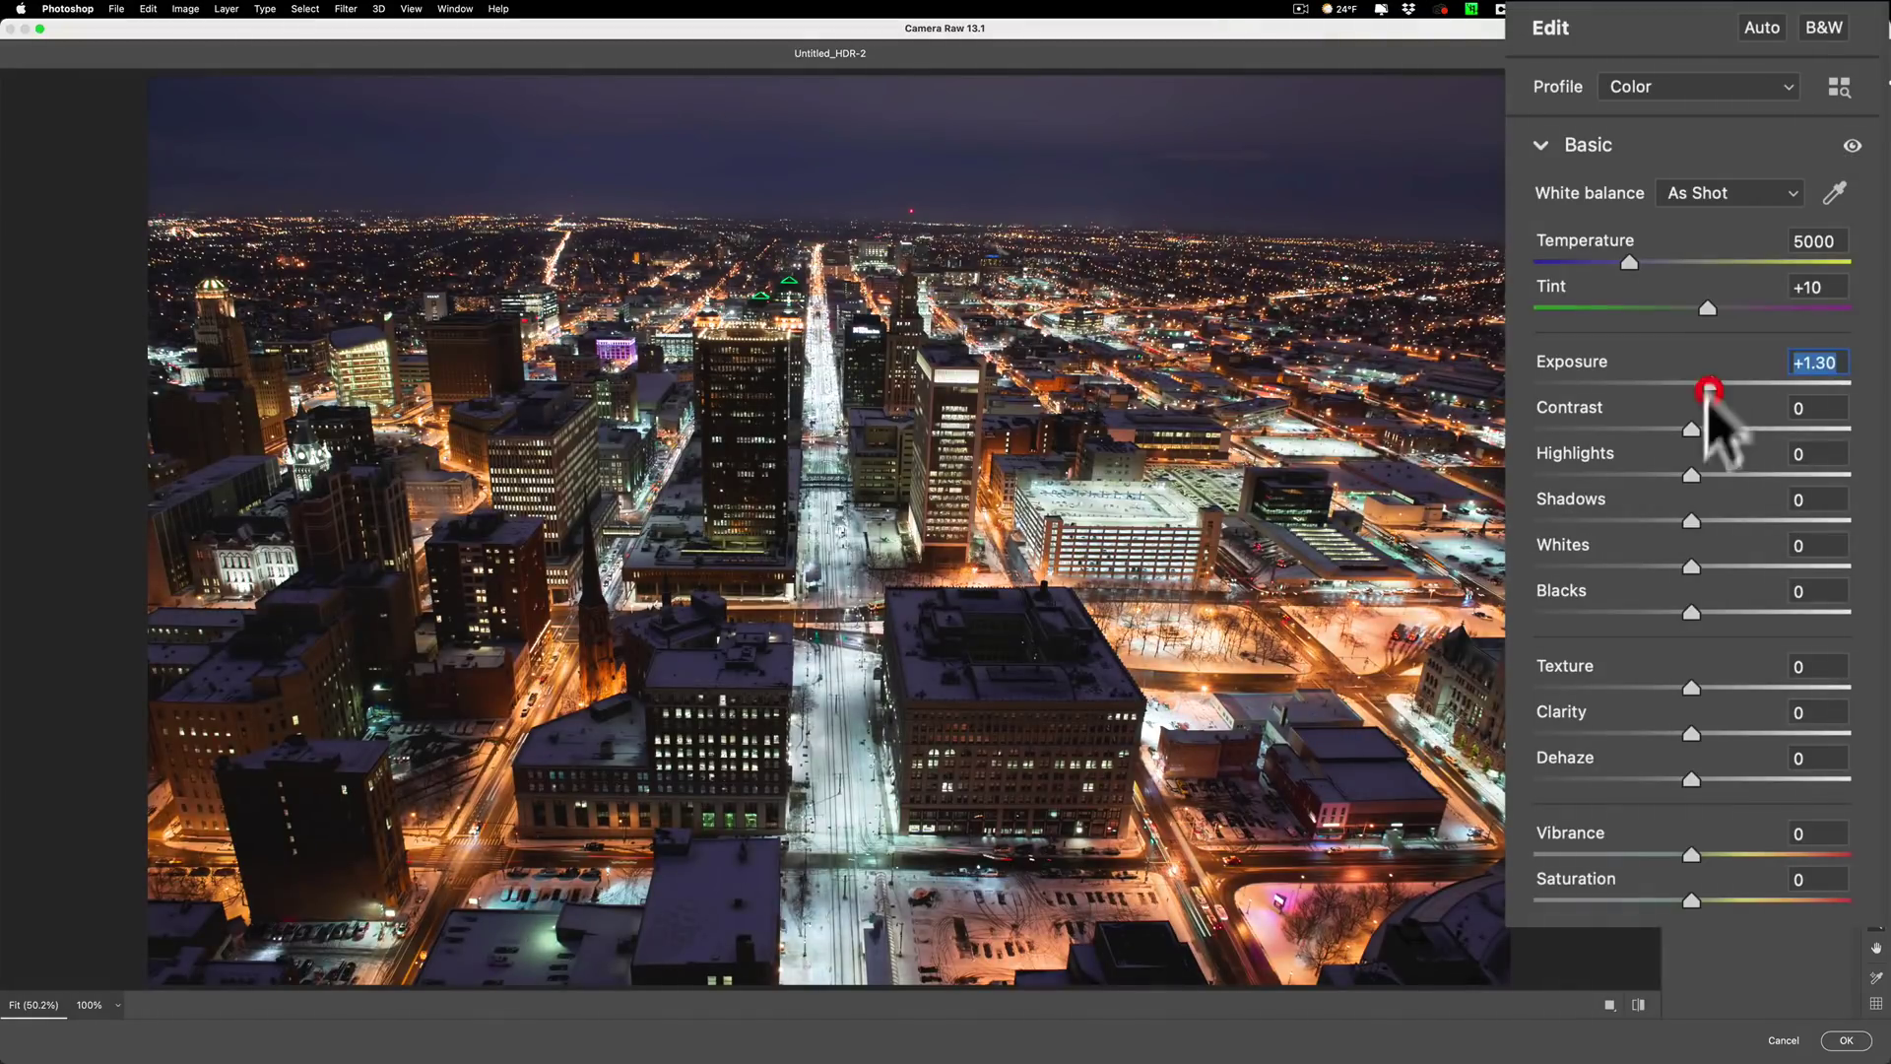
left_click_drag(1691, 475, 1535, 475)
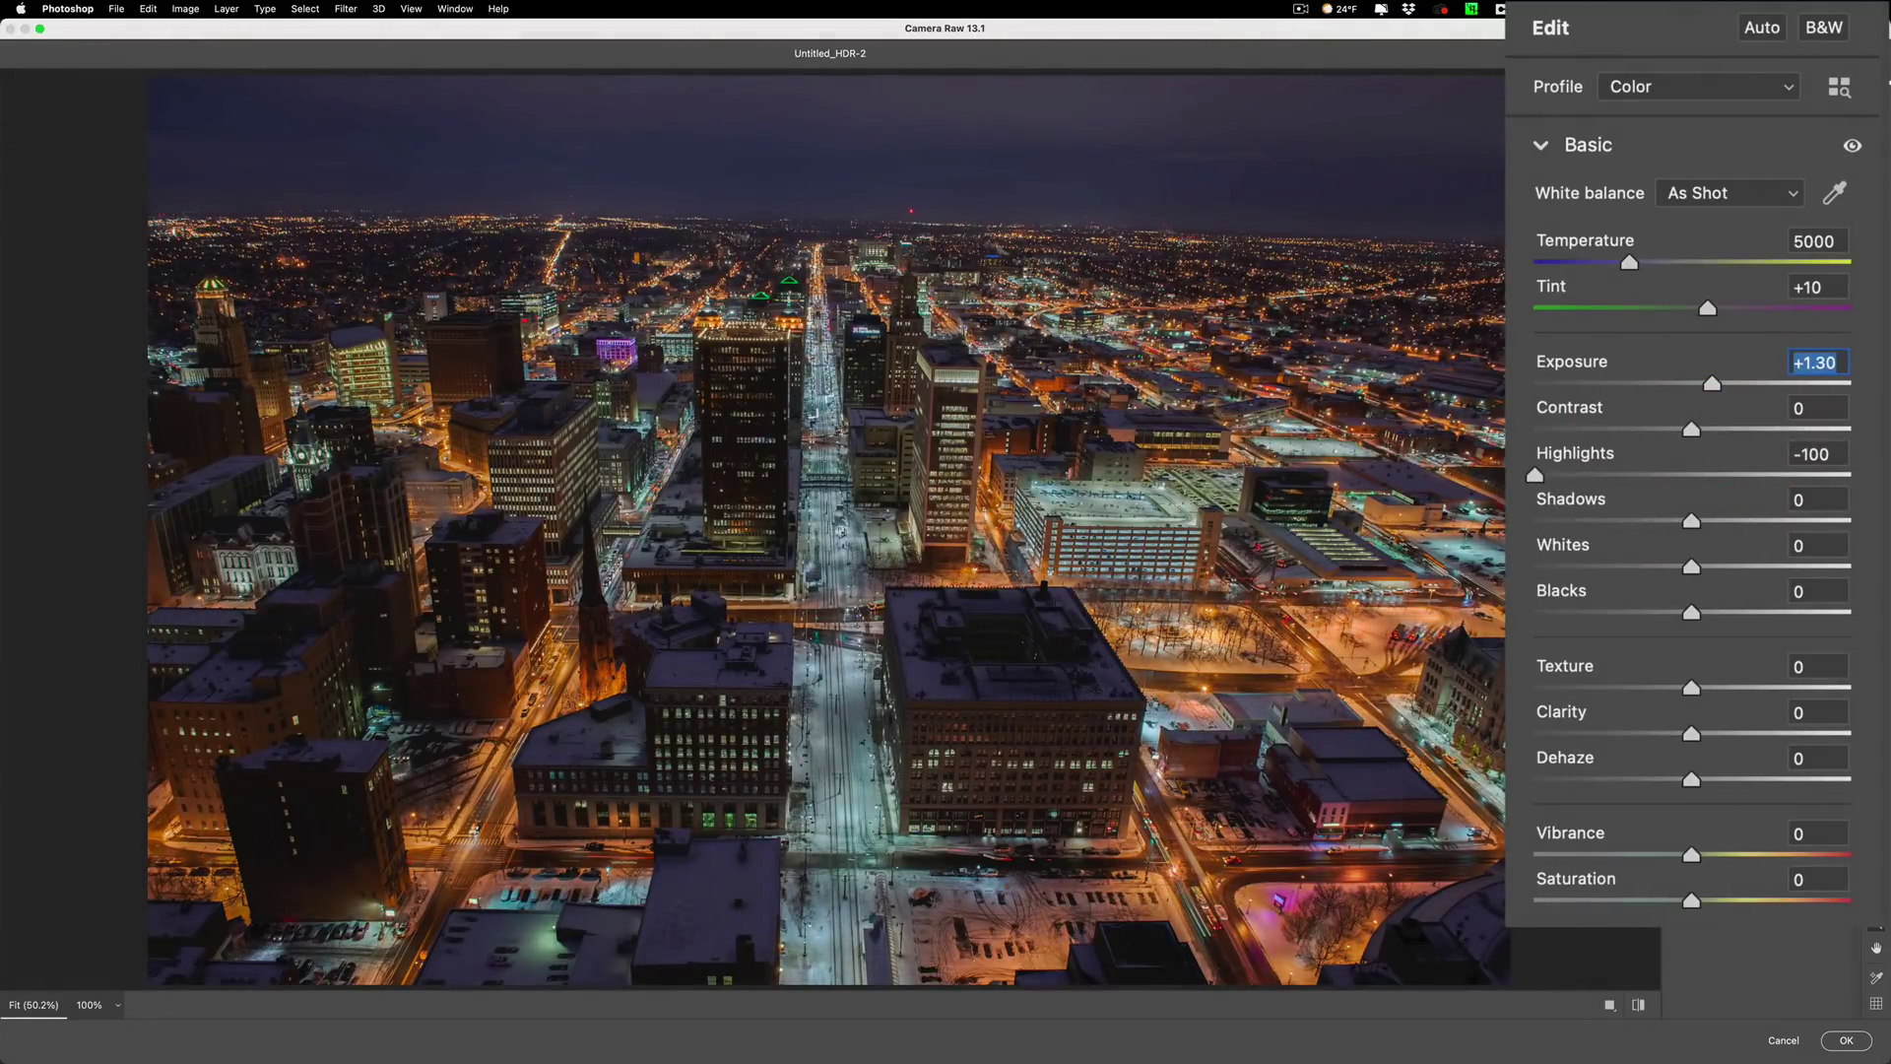
left_click_drag(1692, 519, 1711, 519)
left_click_drag(1711, 382, 1707, 382)
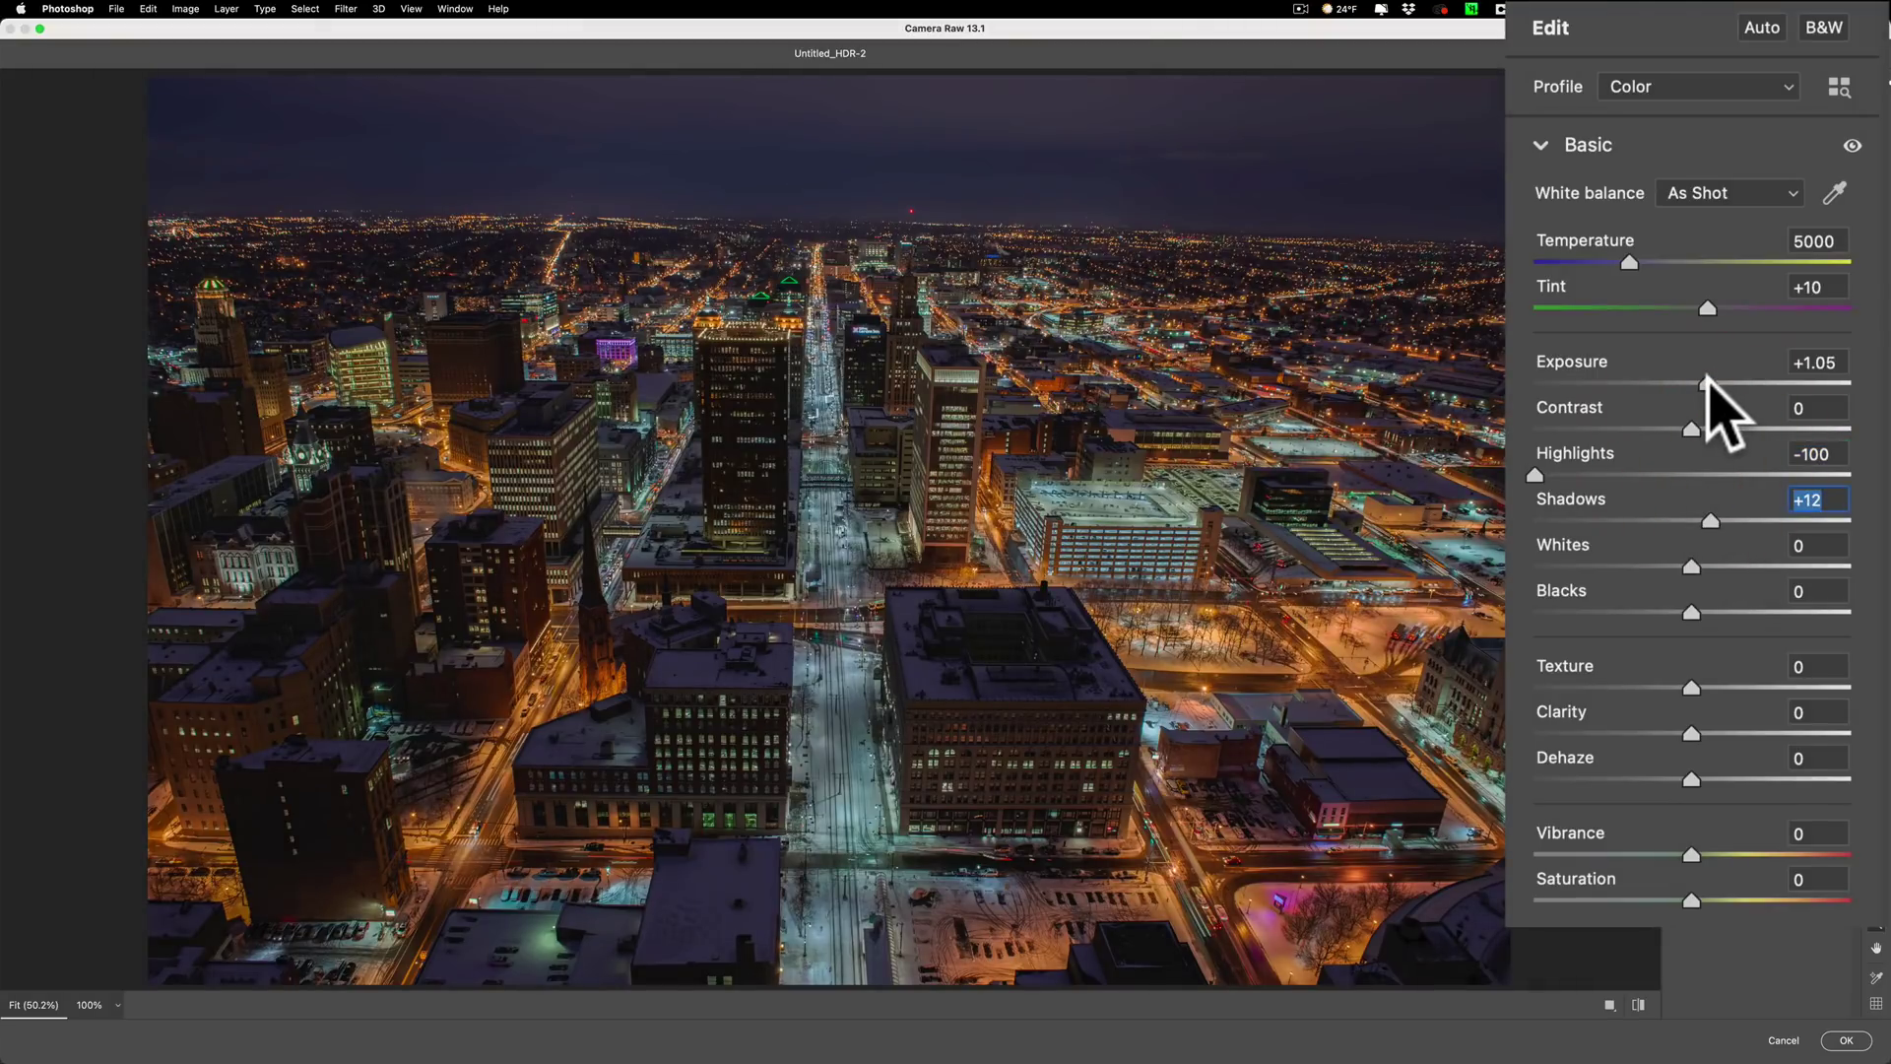
left_click(1709, 384)
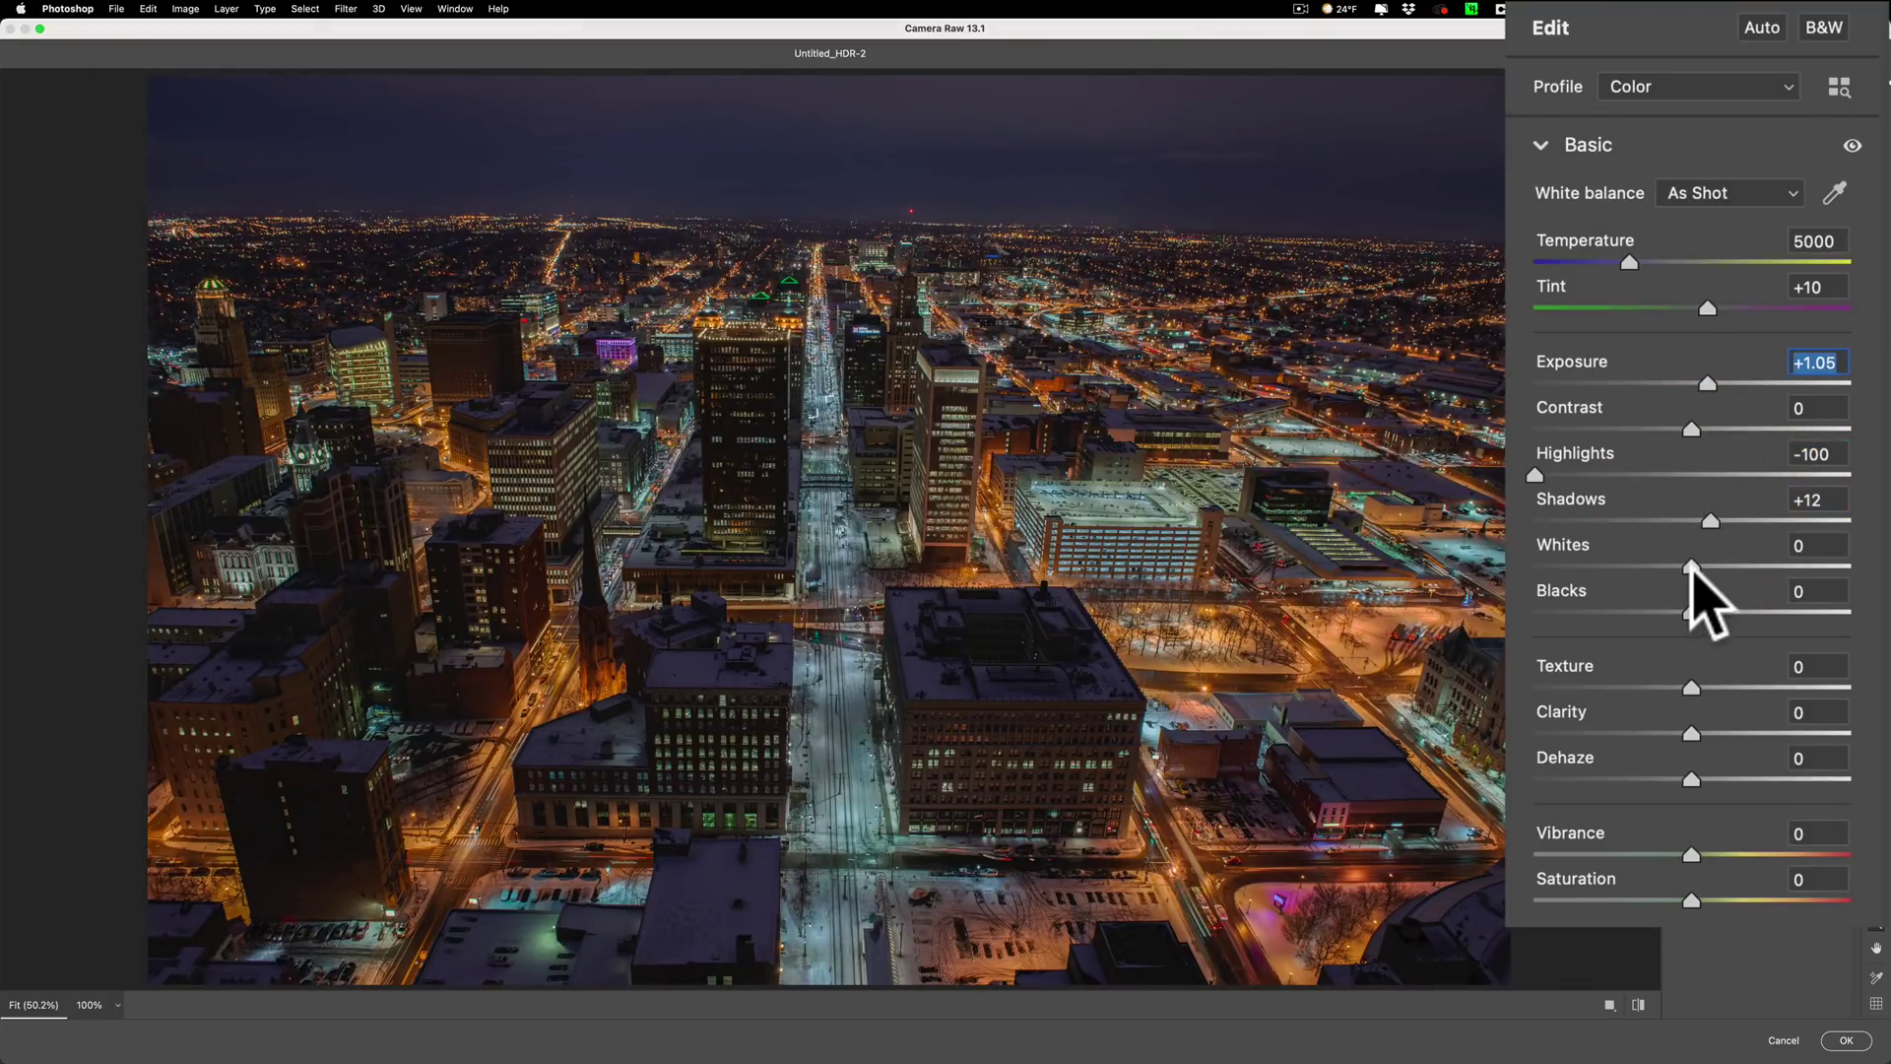
Raise Whites and set Blacks to -14 while checking clipping, then Saturation +16
key("alt")
left_click_drag(1692, 565, 1670, 611)
key("alt")
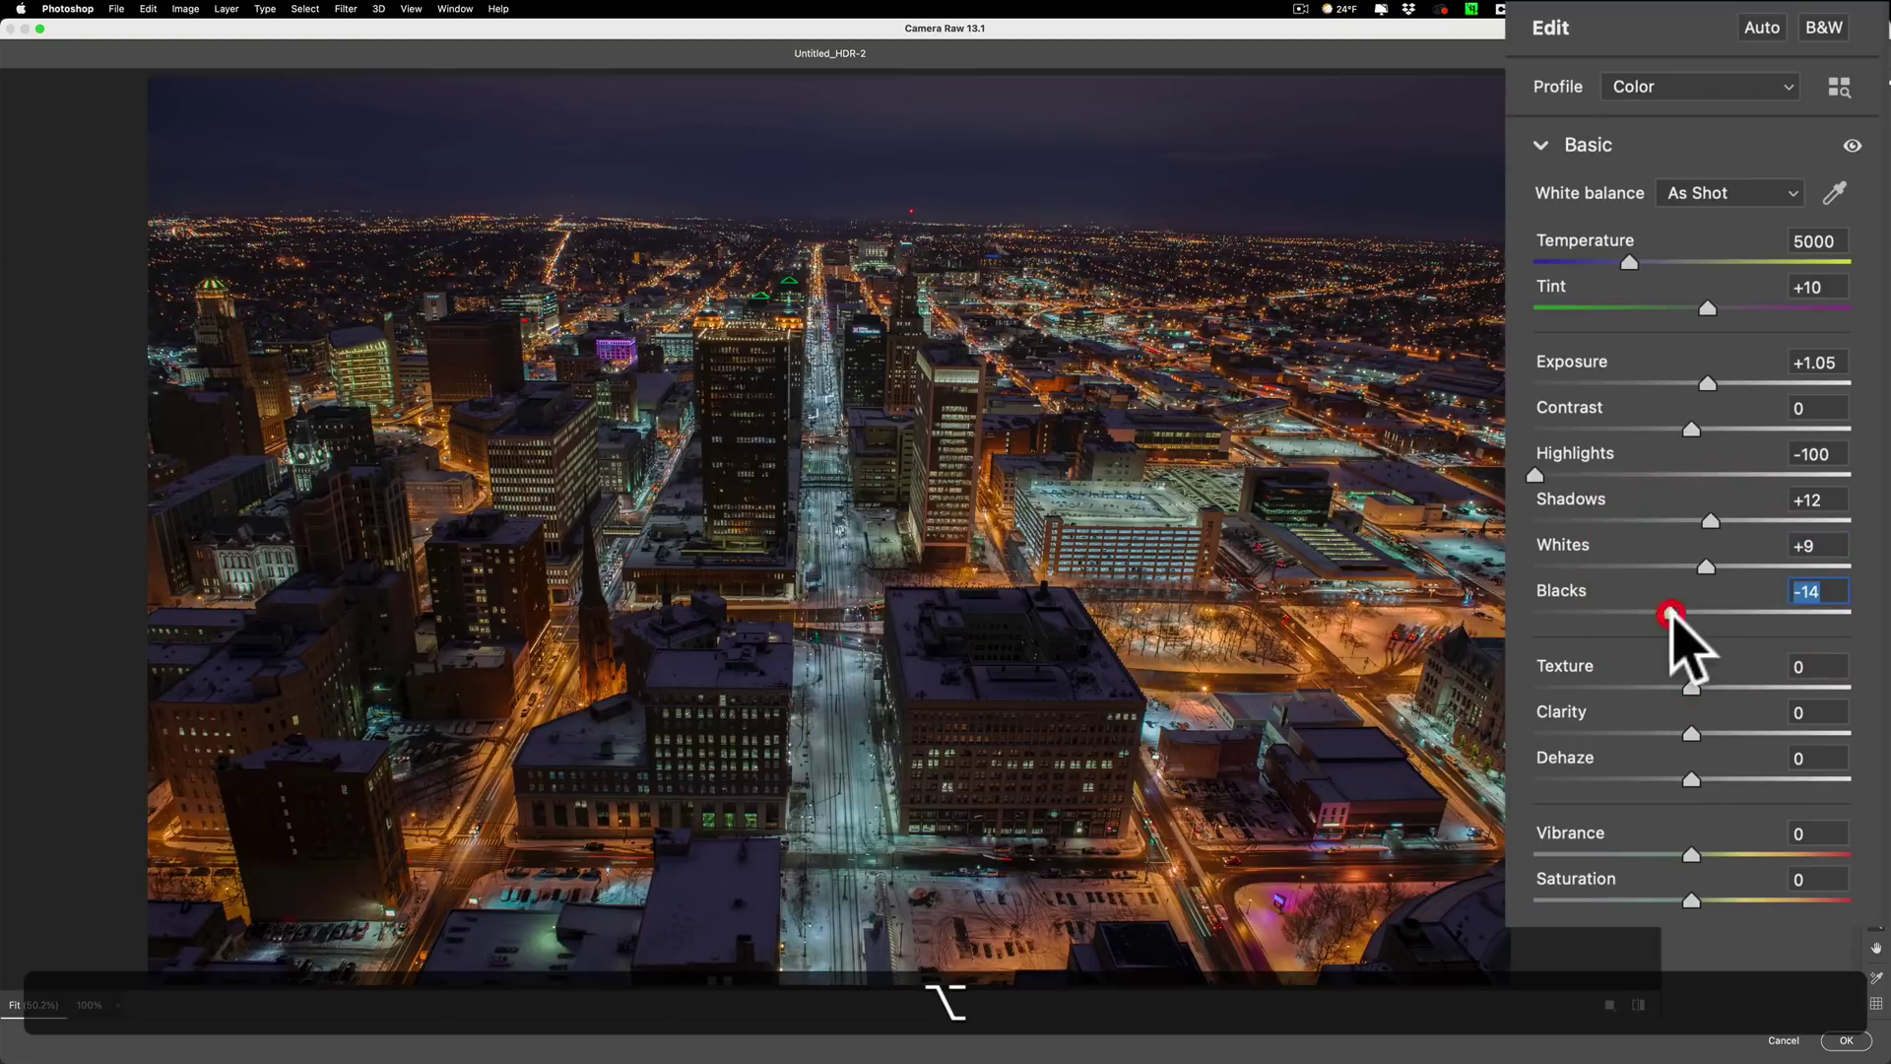
left_click_drag(1684, 689, 1723, 743)
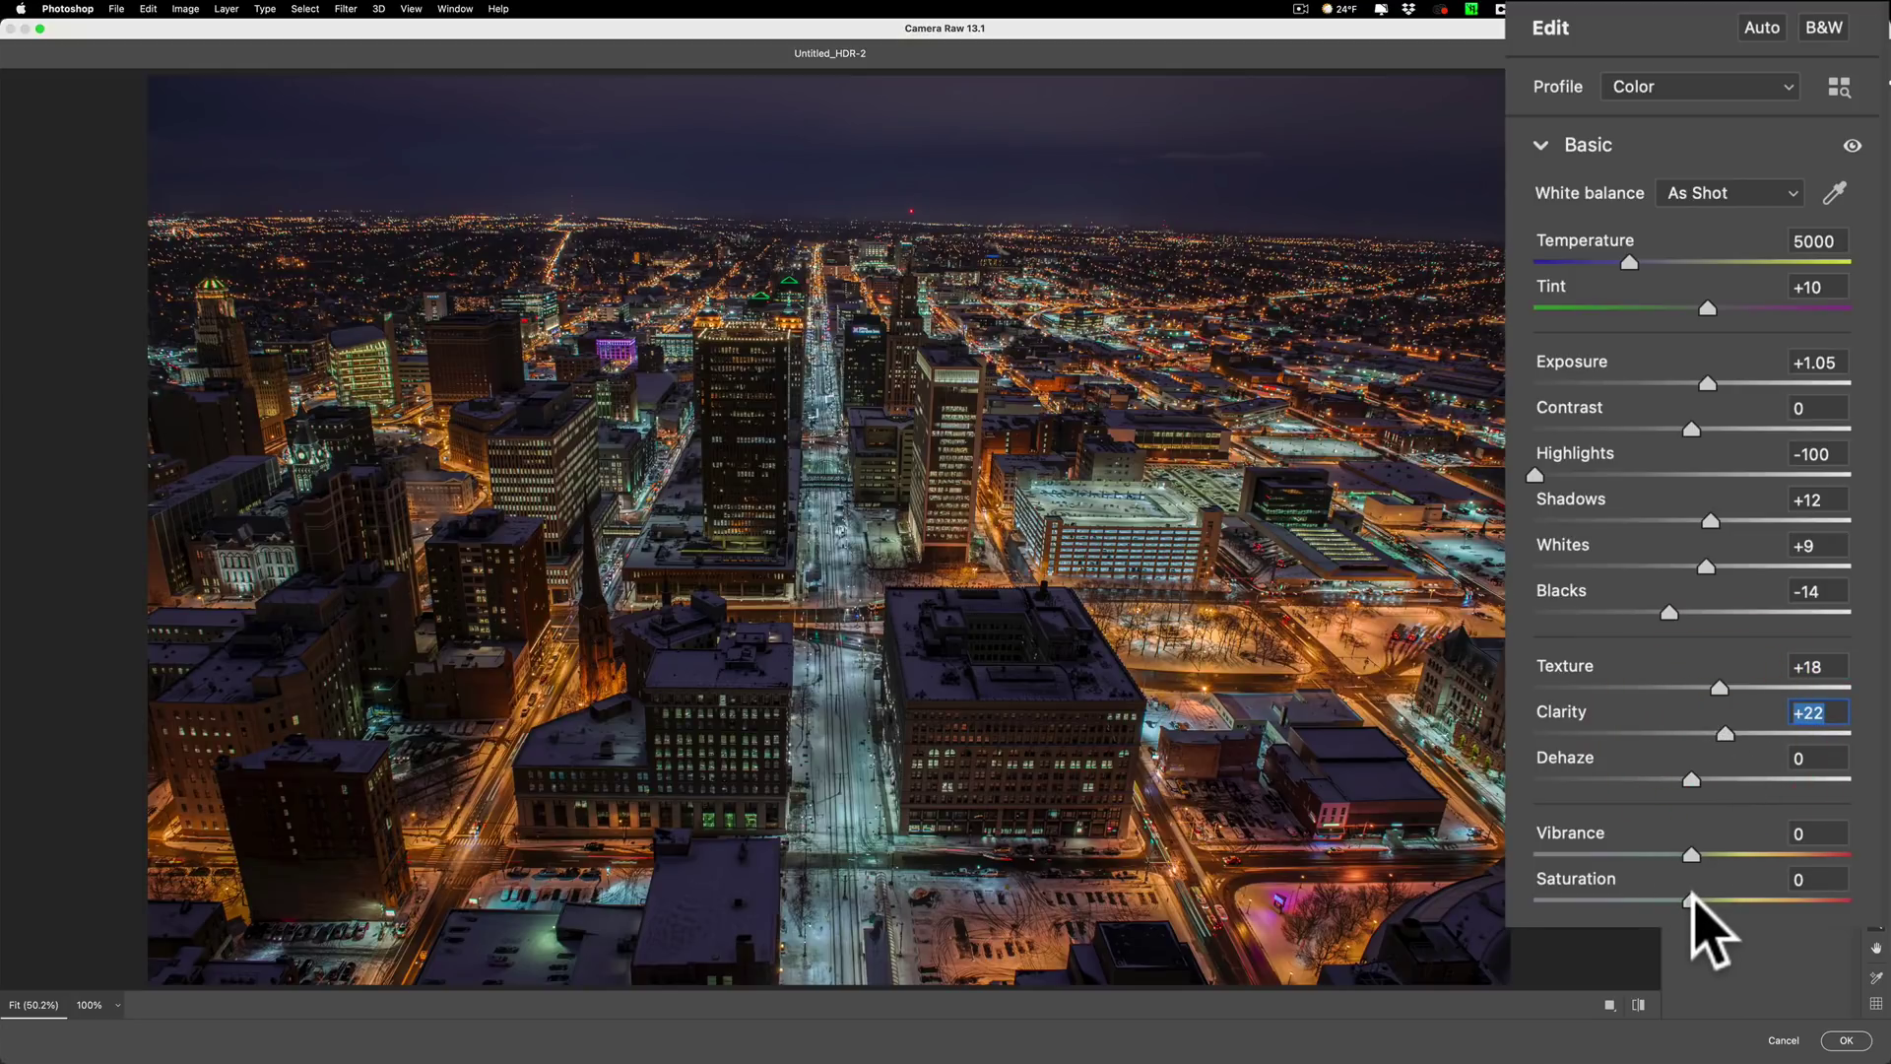
left_click_drag(1692, 899, 1717, 900)
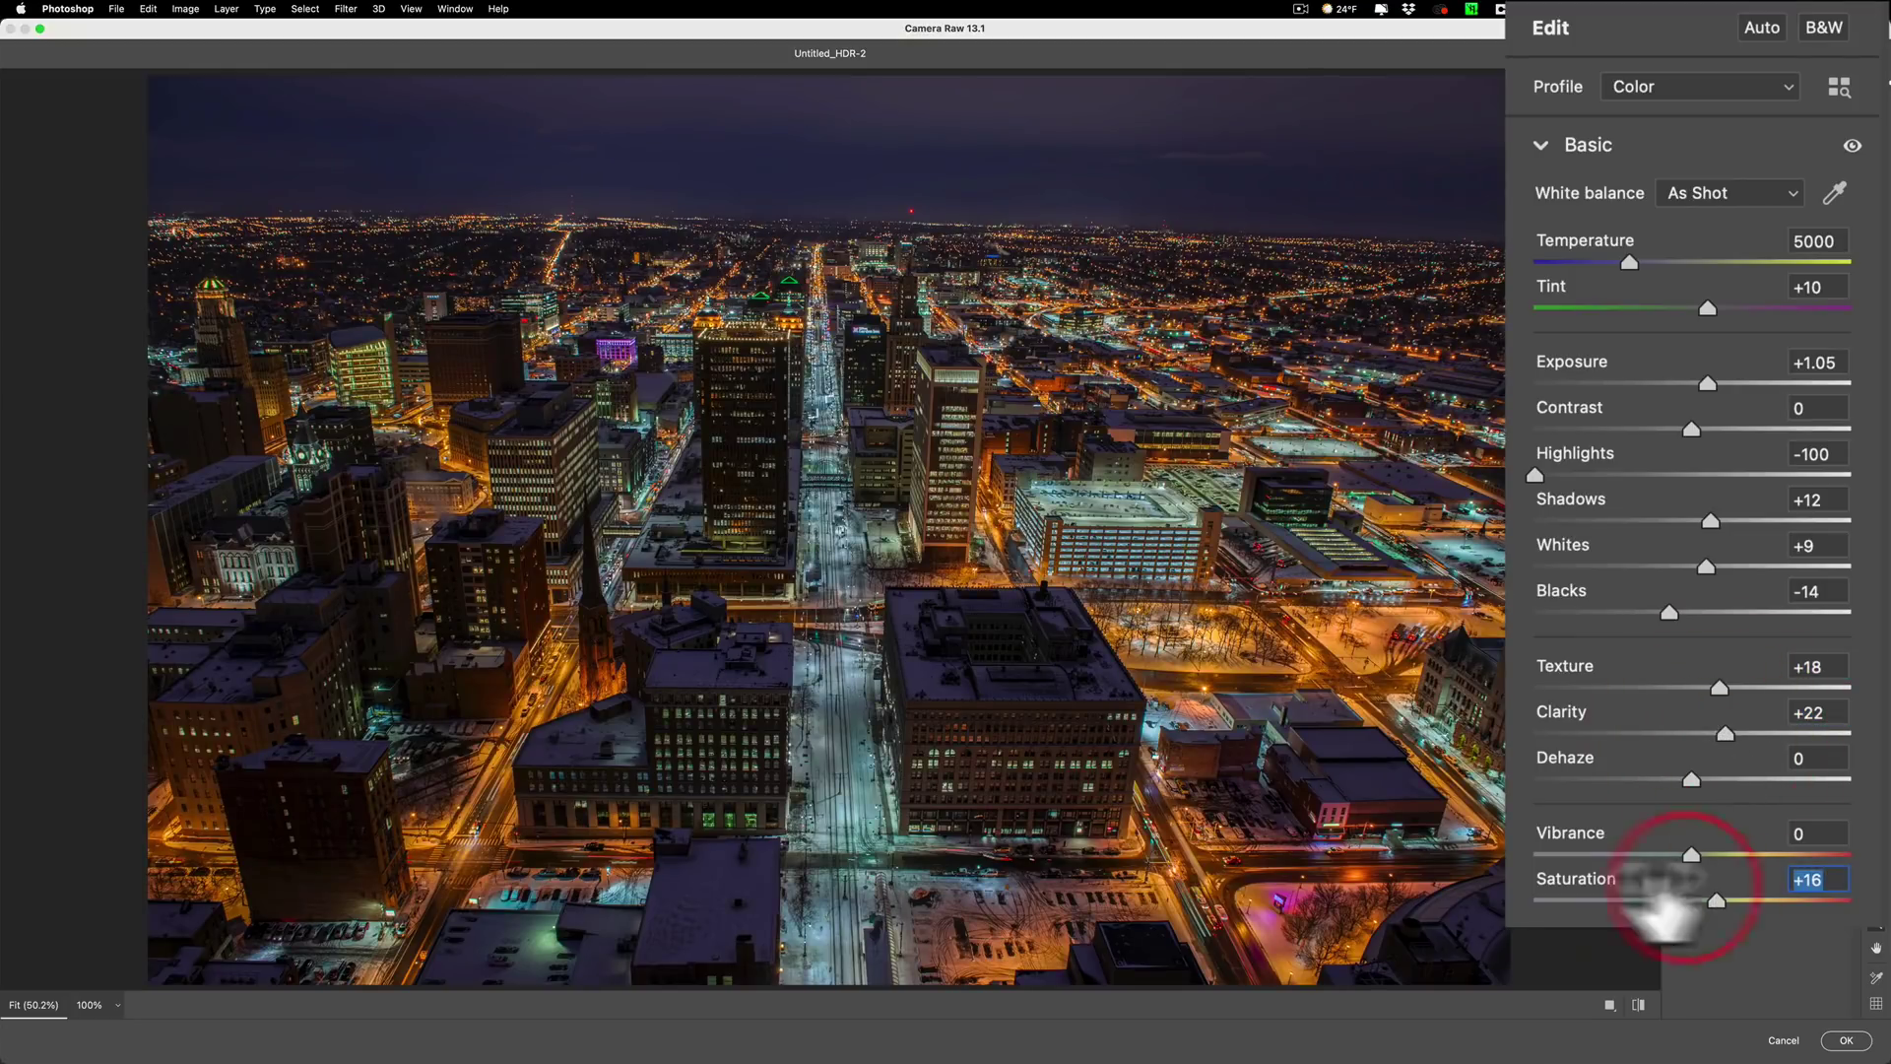
key("alt")
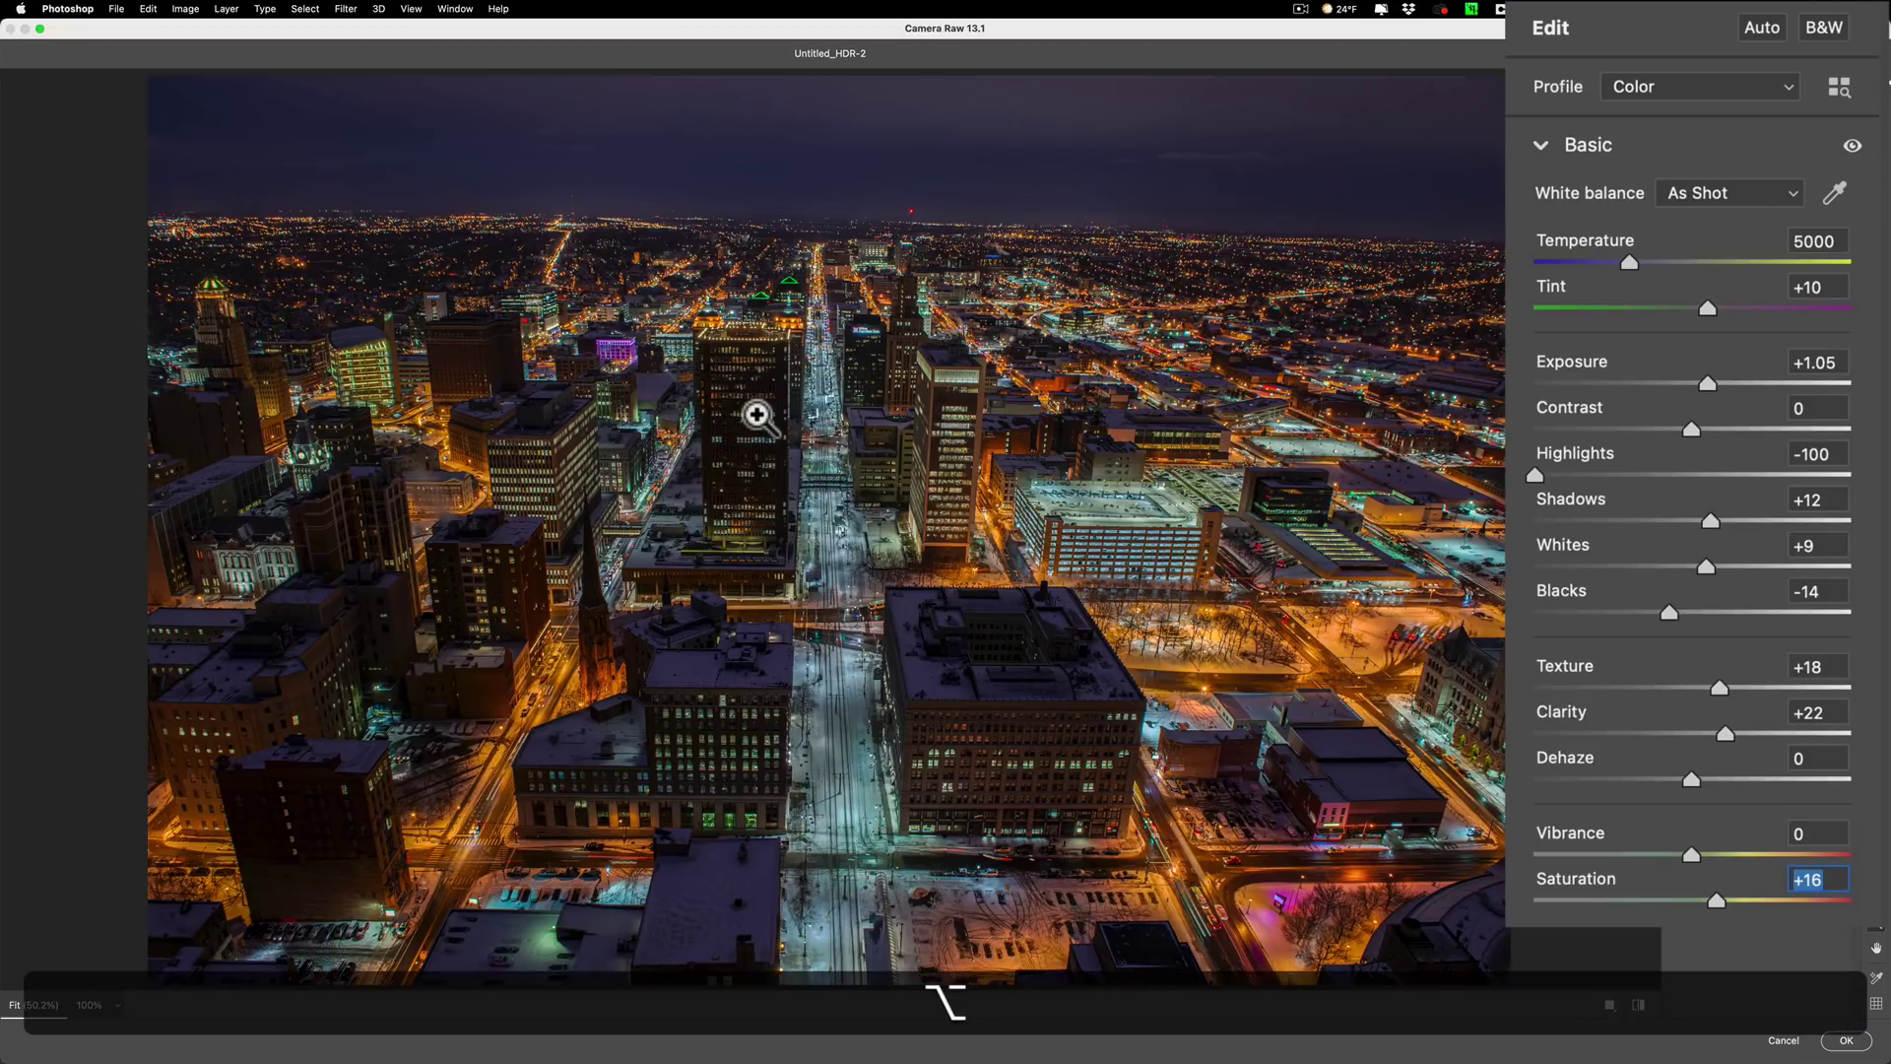
key("super")
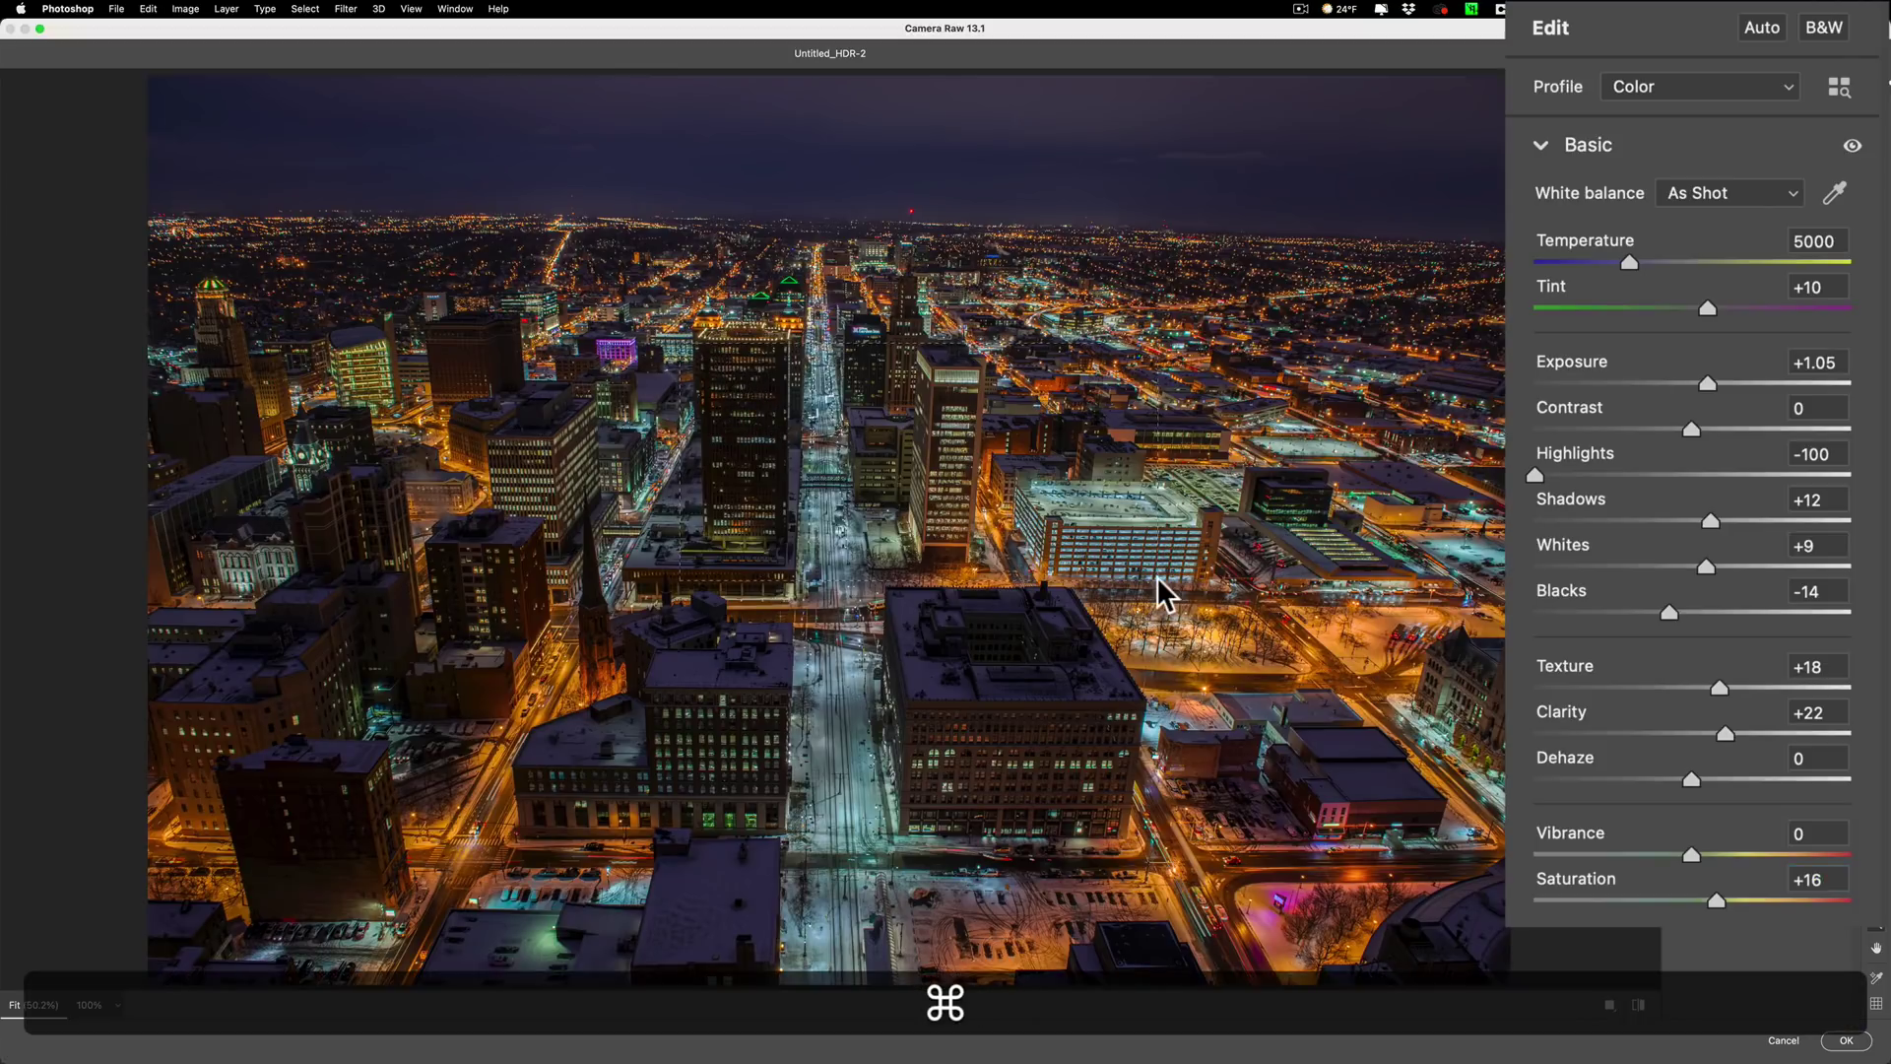
left_click(1161, 581, "super")
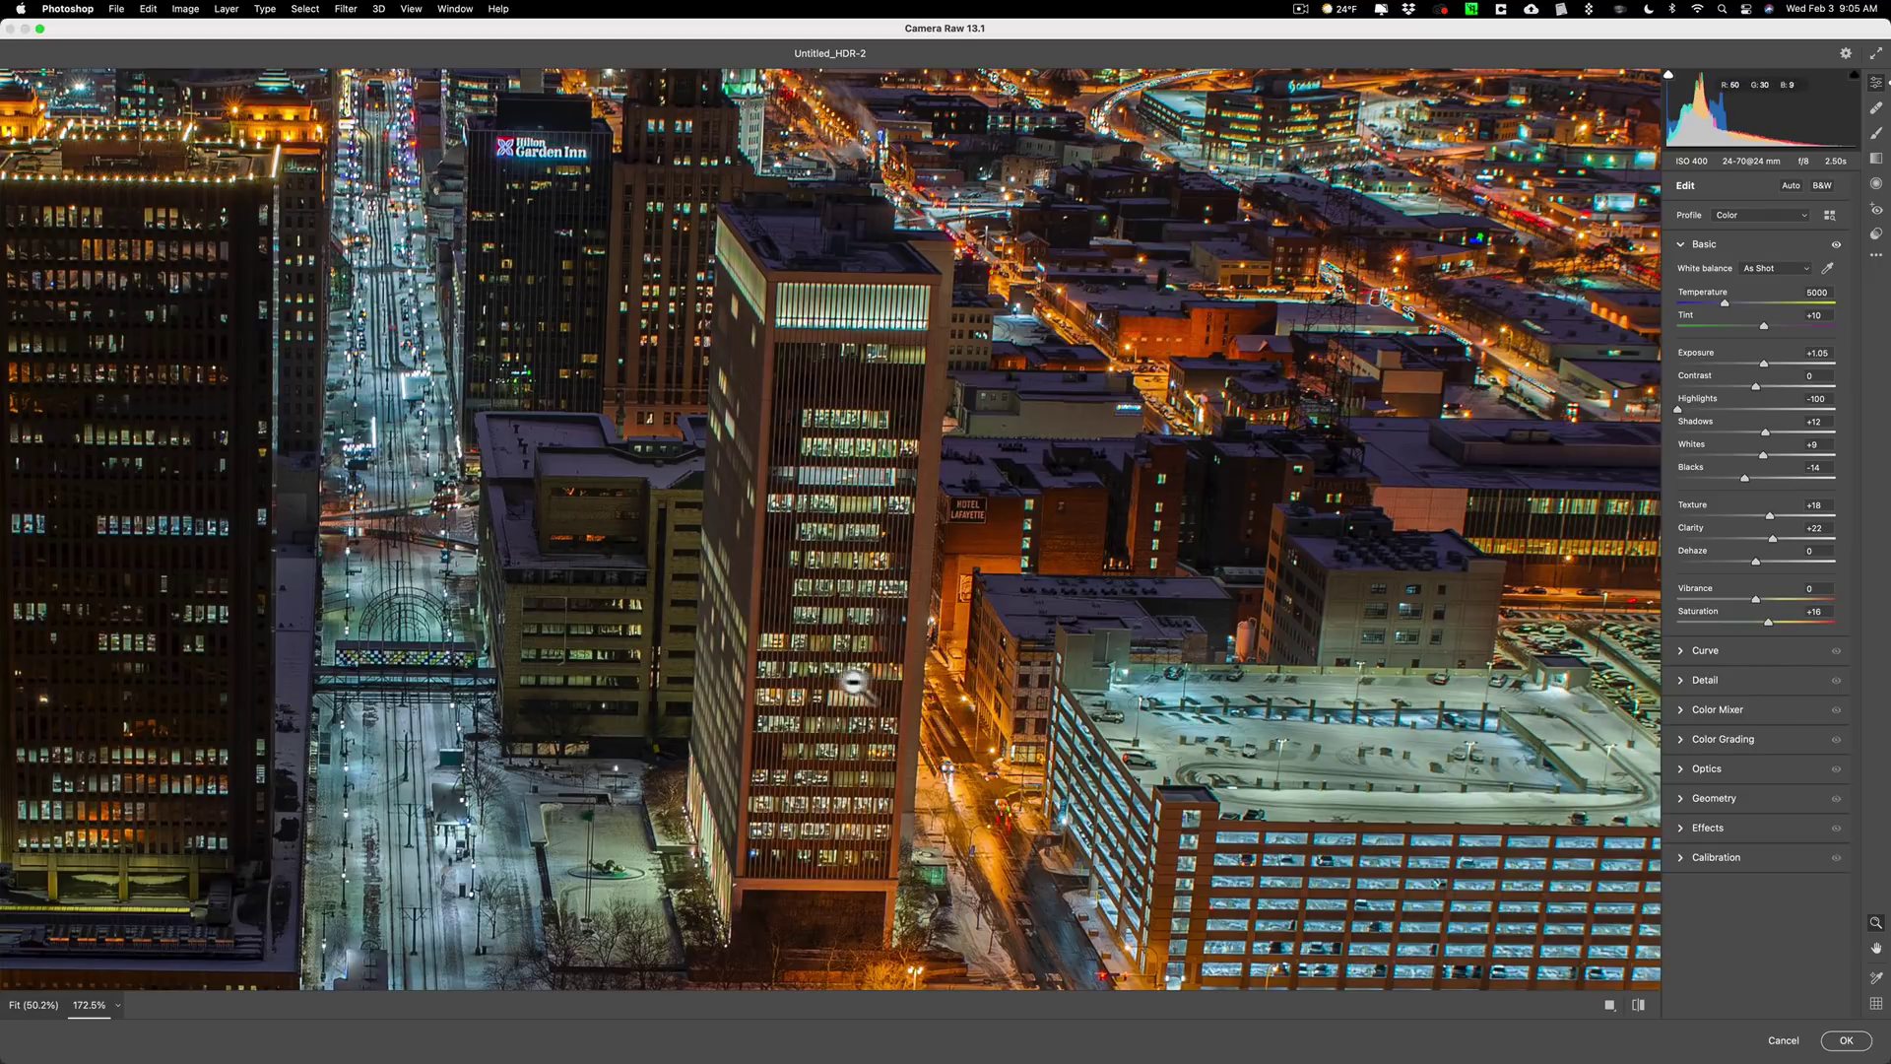
left_click(826, 409, "alt")
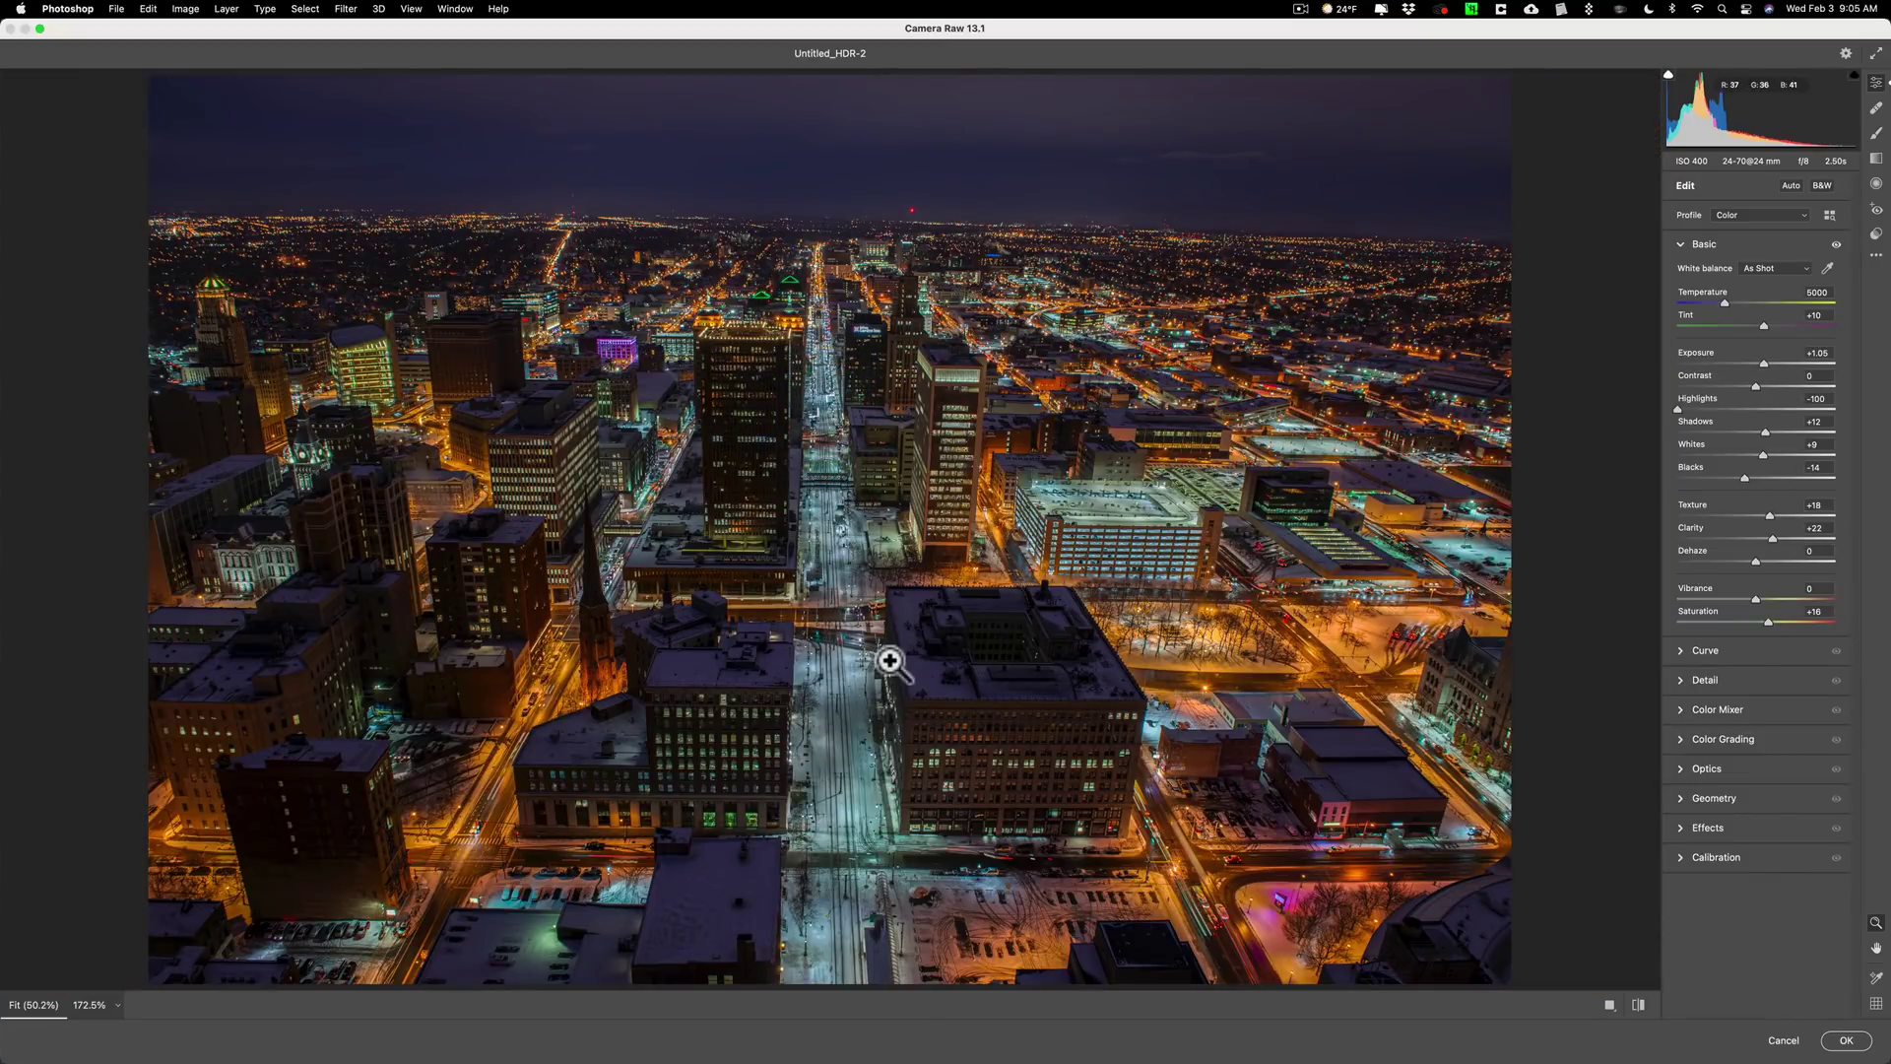
key("super")
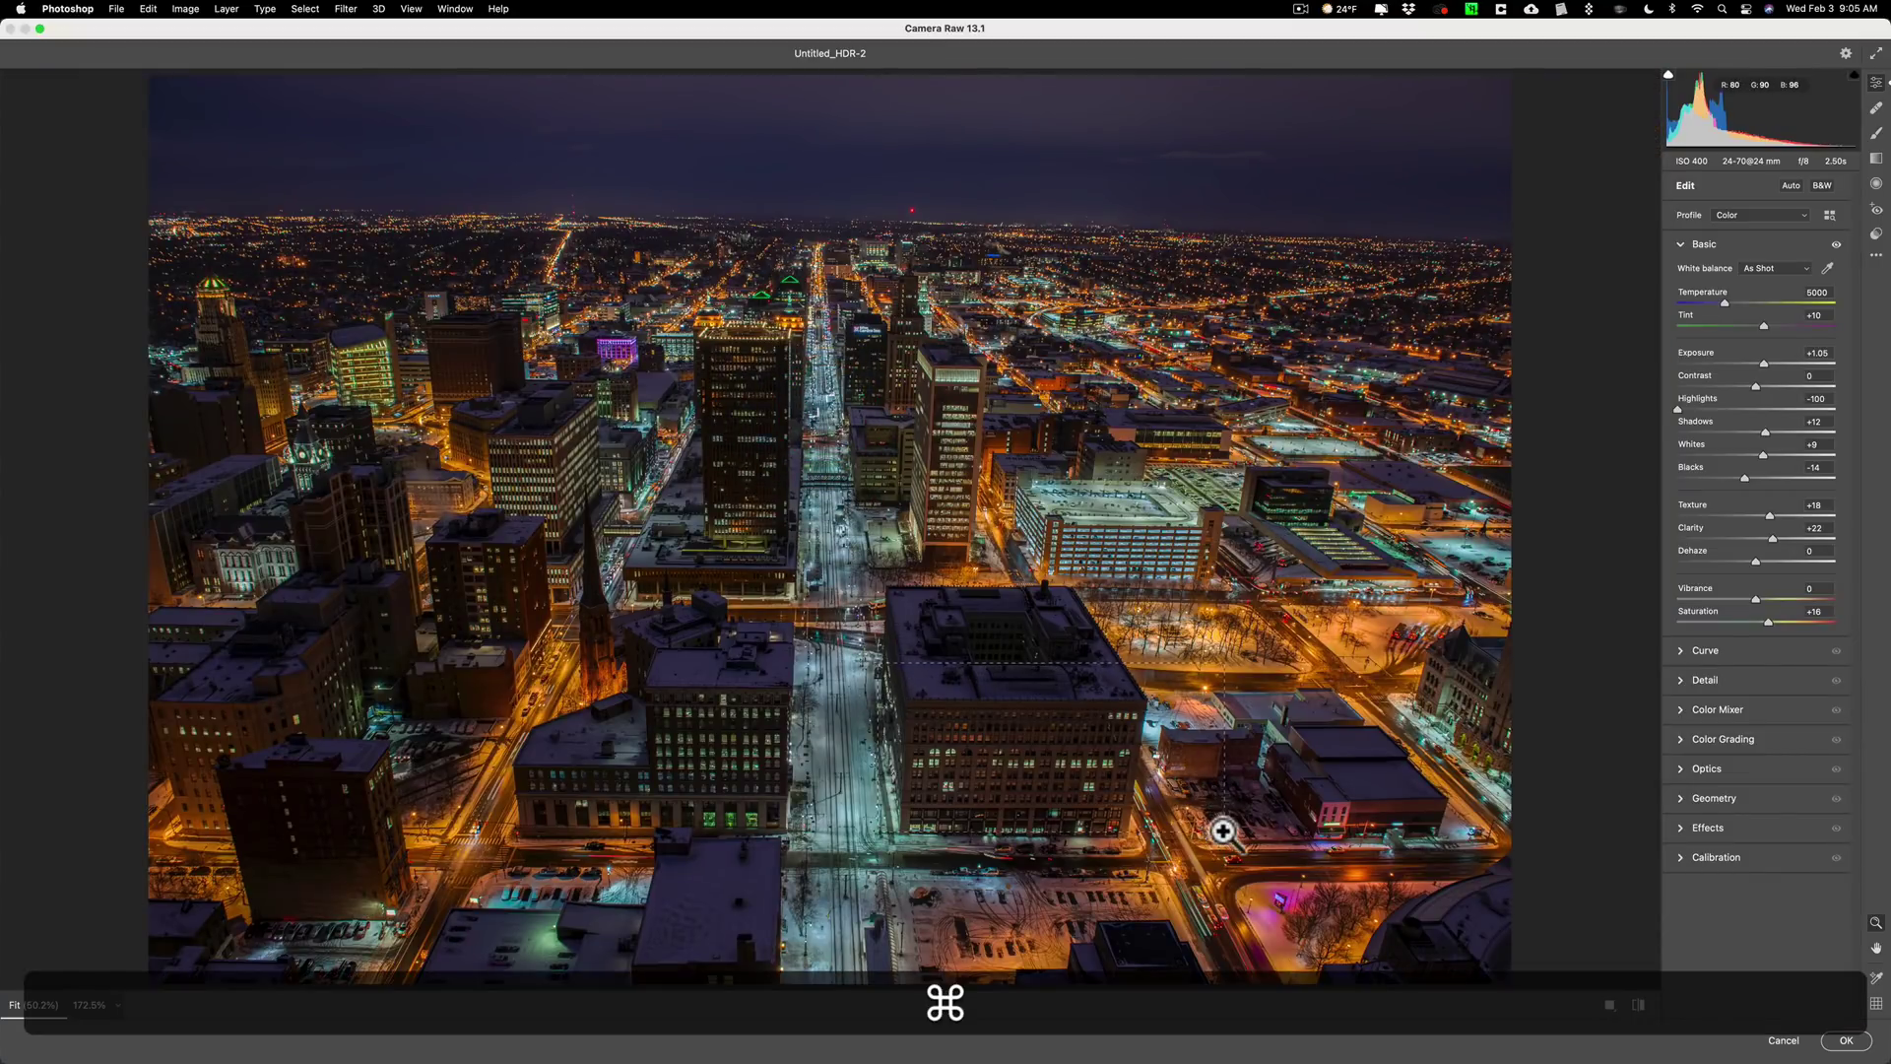
left_click(1220, 826)
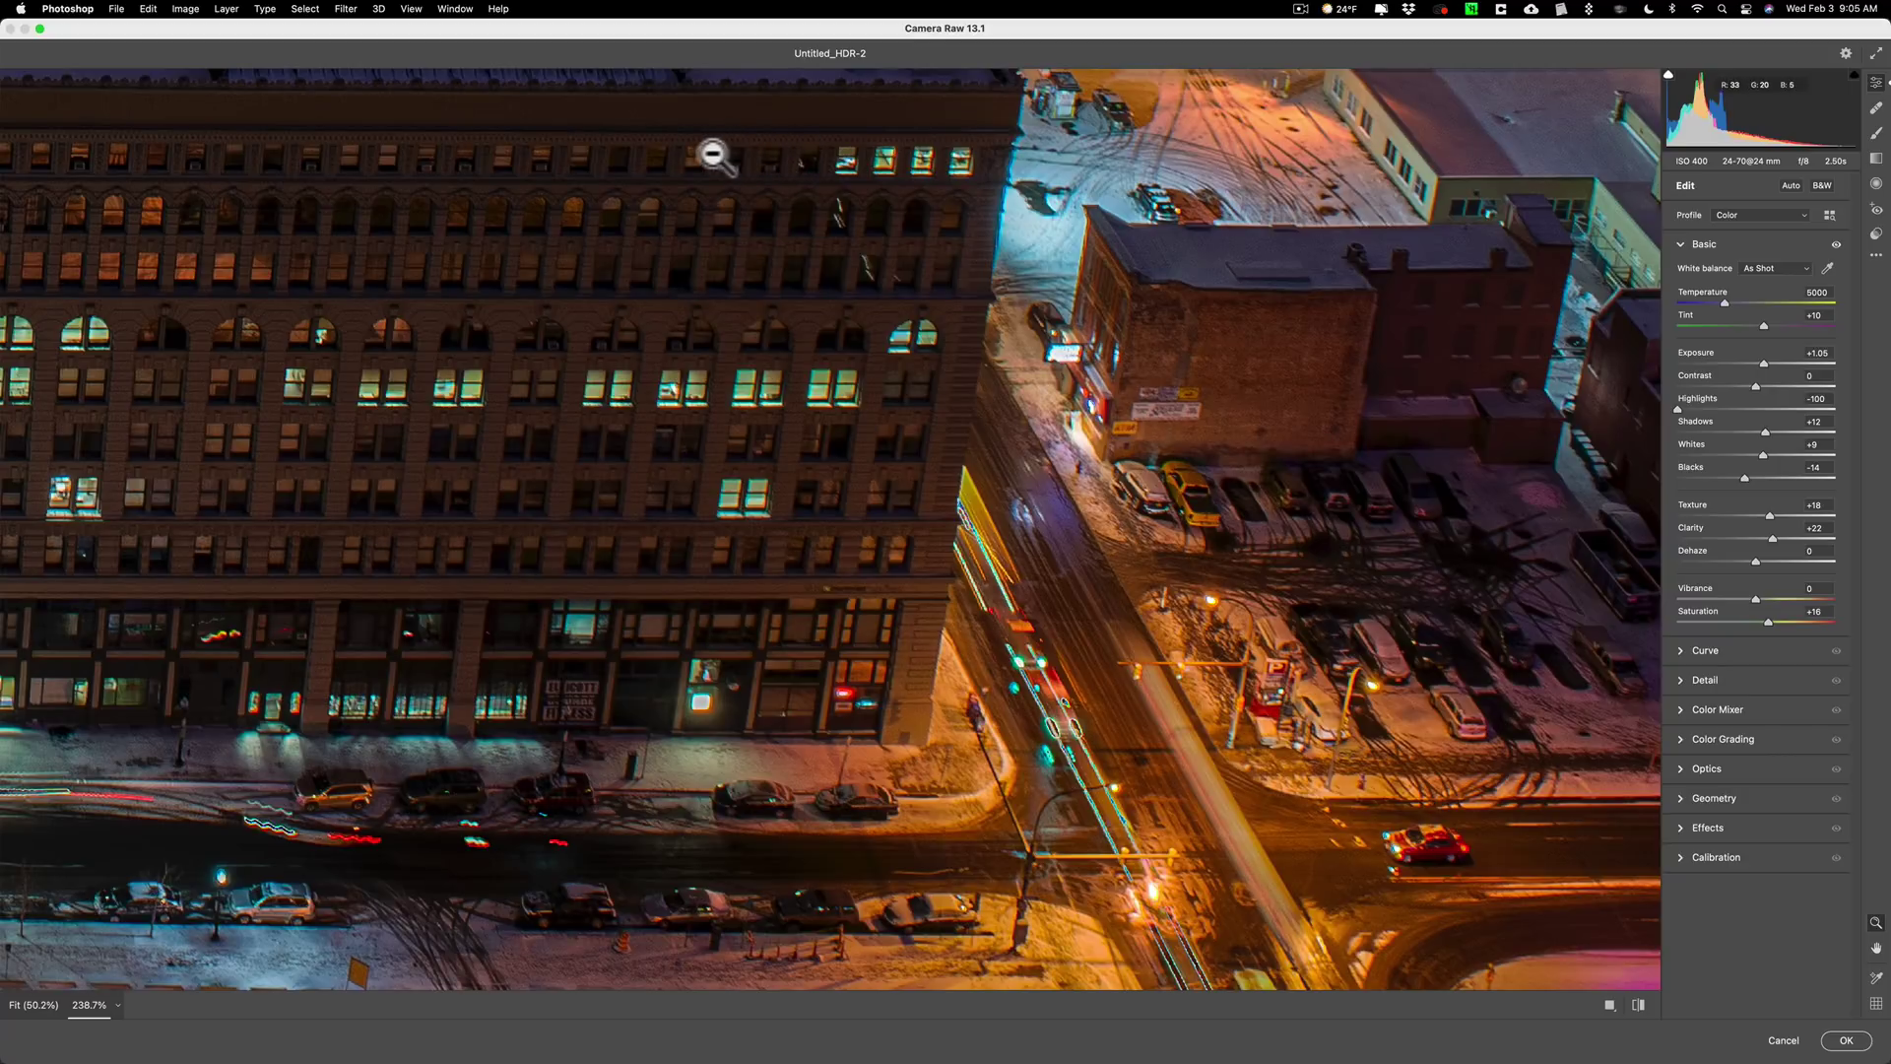
left_click(729, 200, "alt")
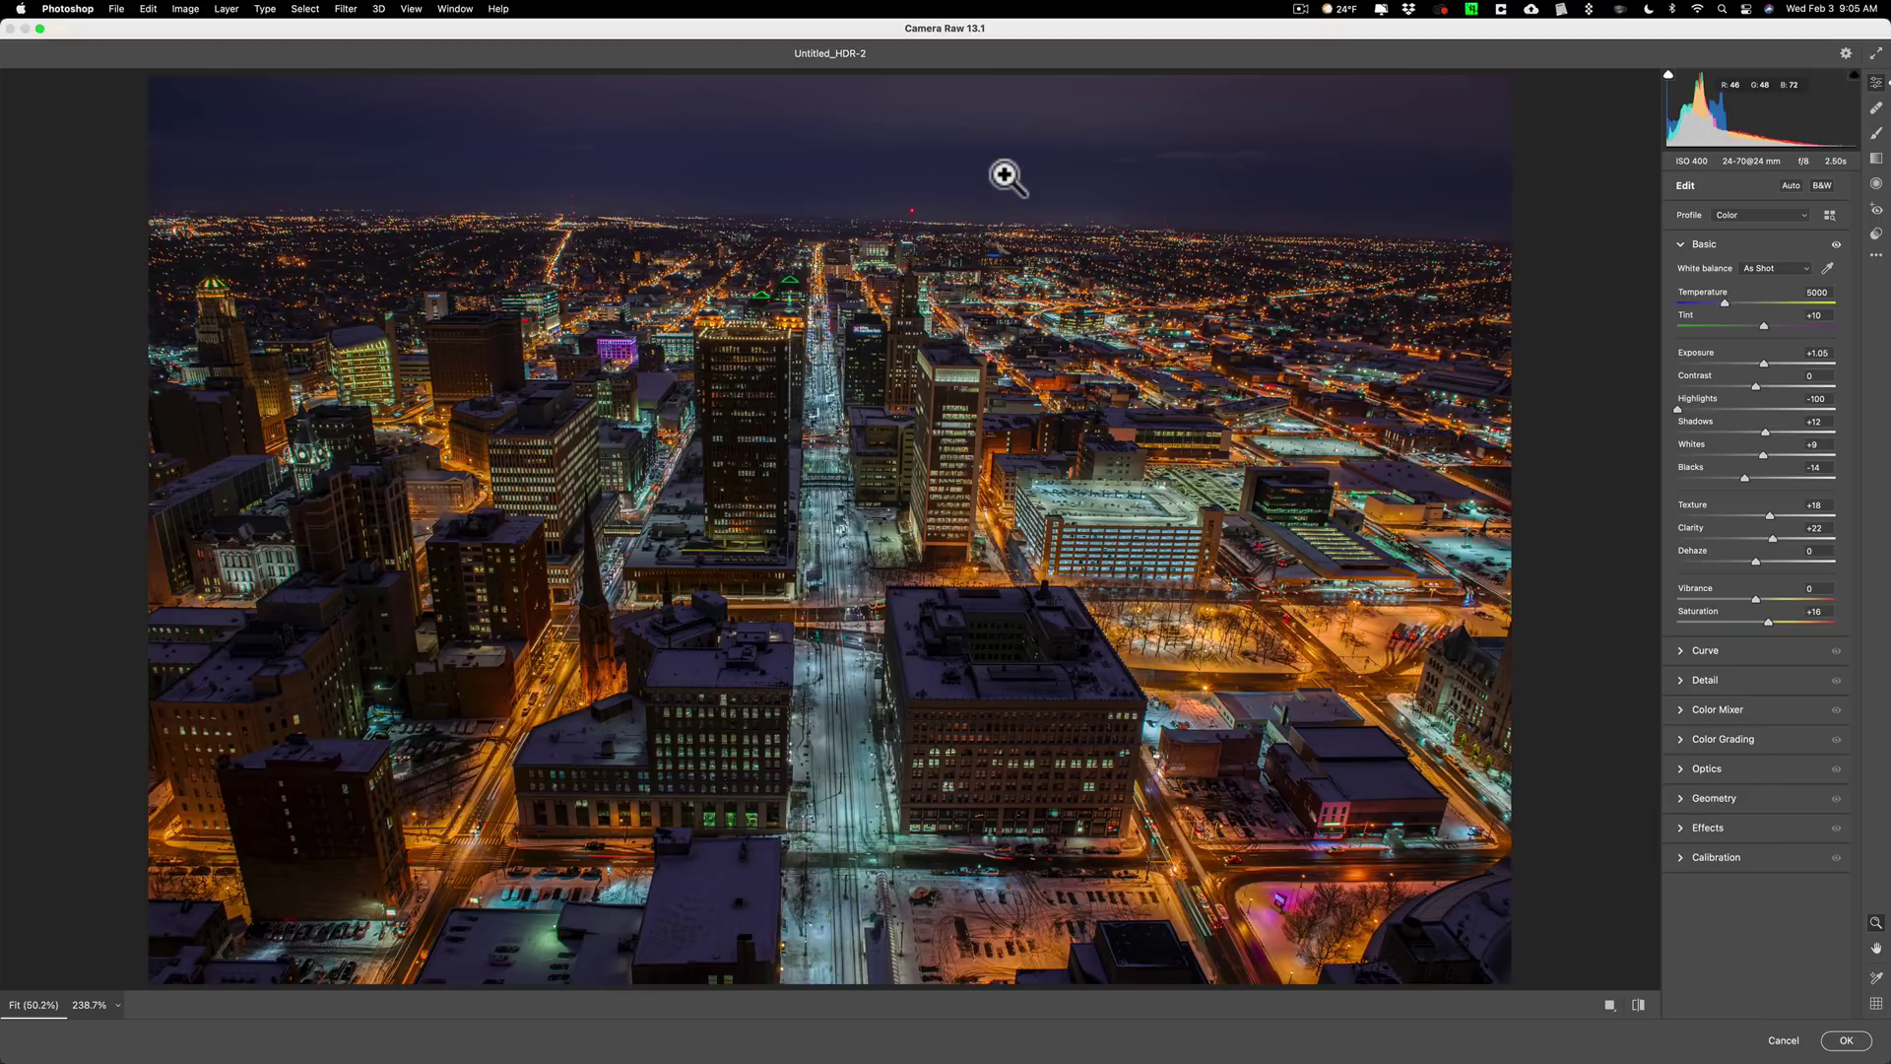
Return the toned image to Photoshop, rotate it slightly straight and crop away most of the sky
left_click(1845, 1043)
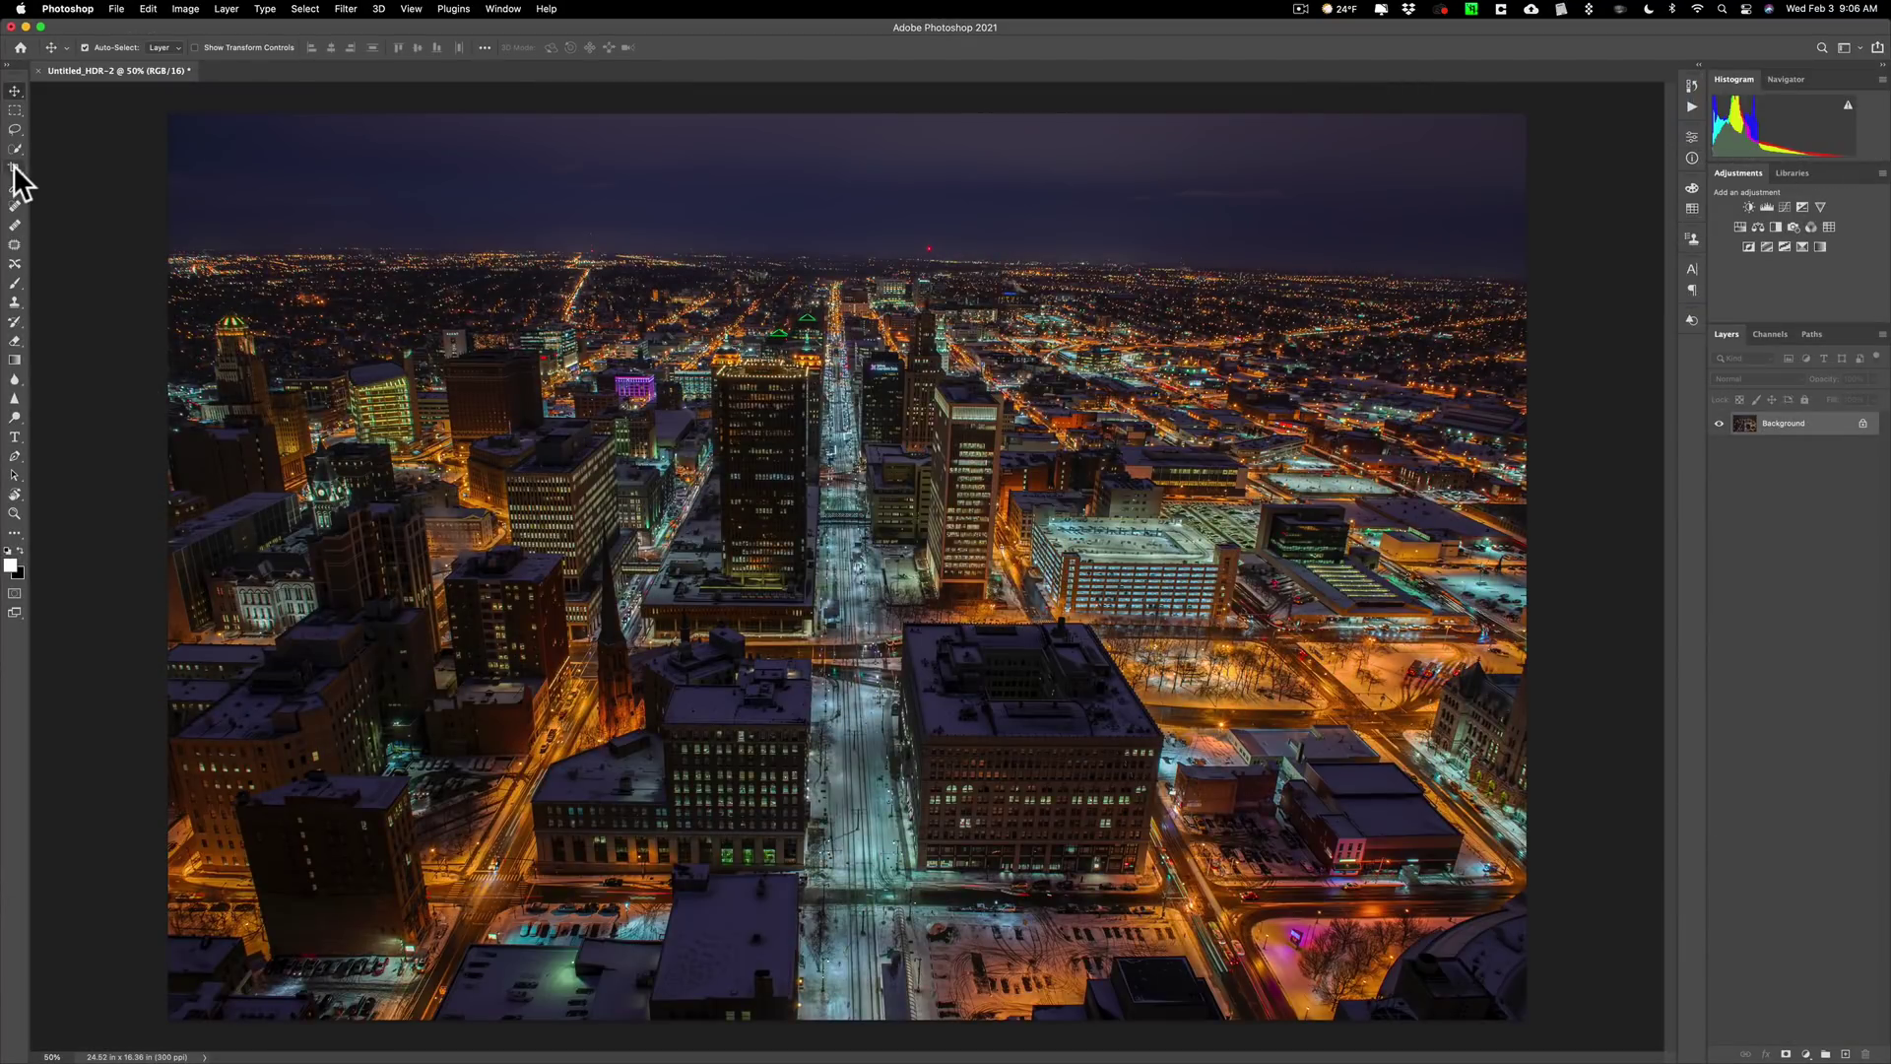
left_click(14, 168)
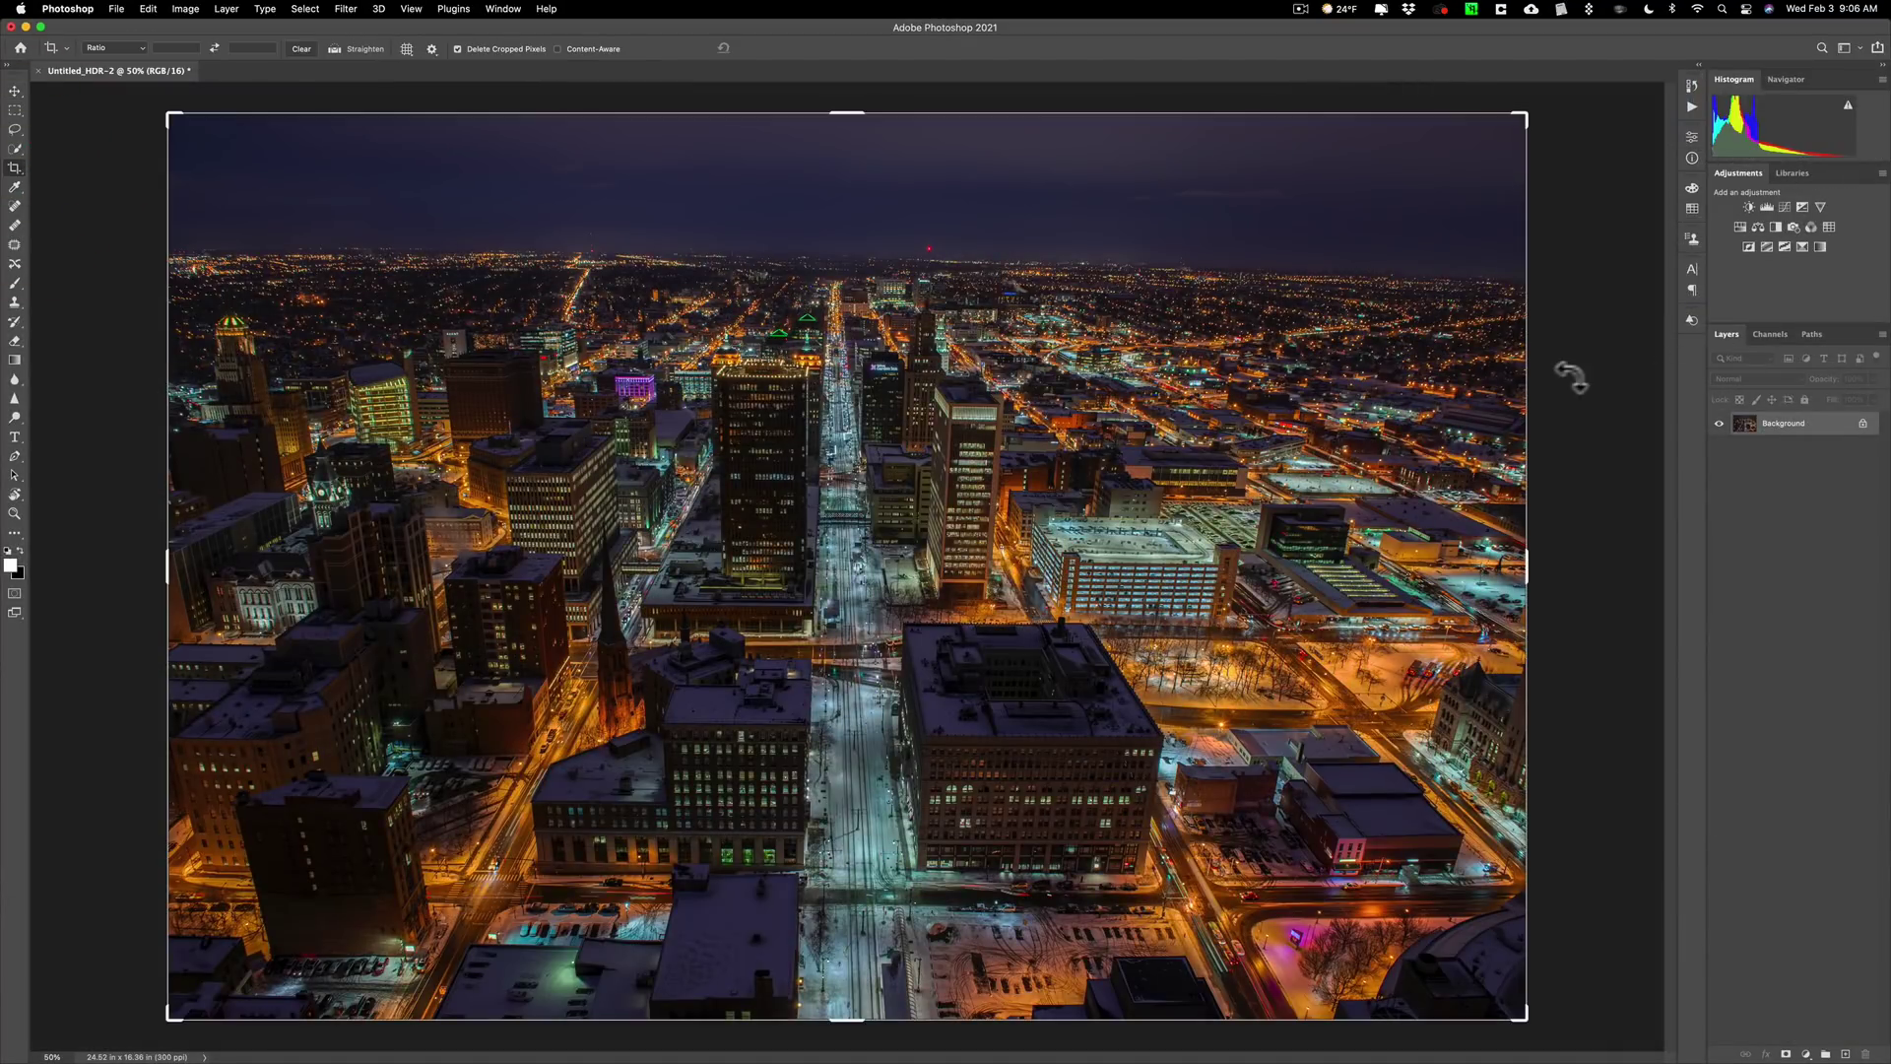
left_click_drag(1556, 380, 1557, 365)
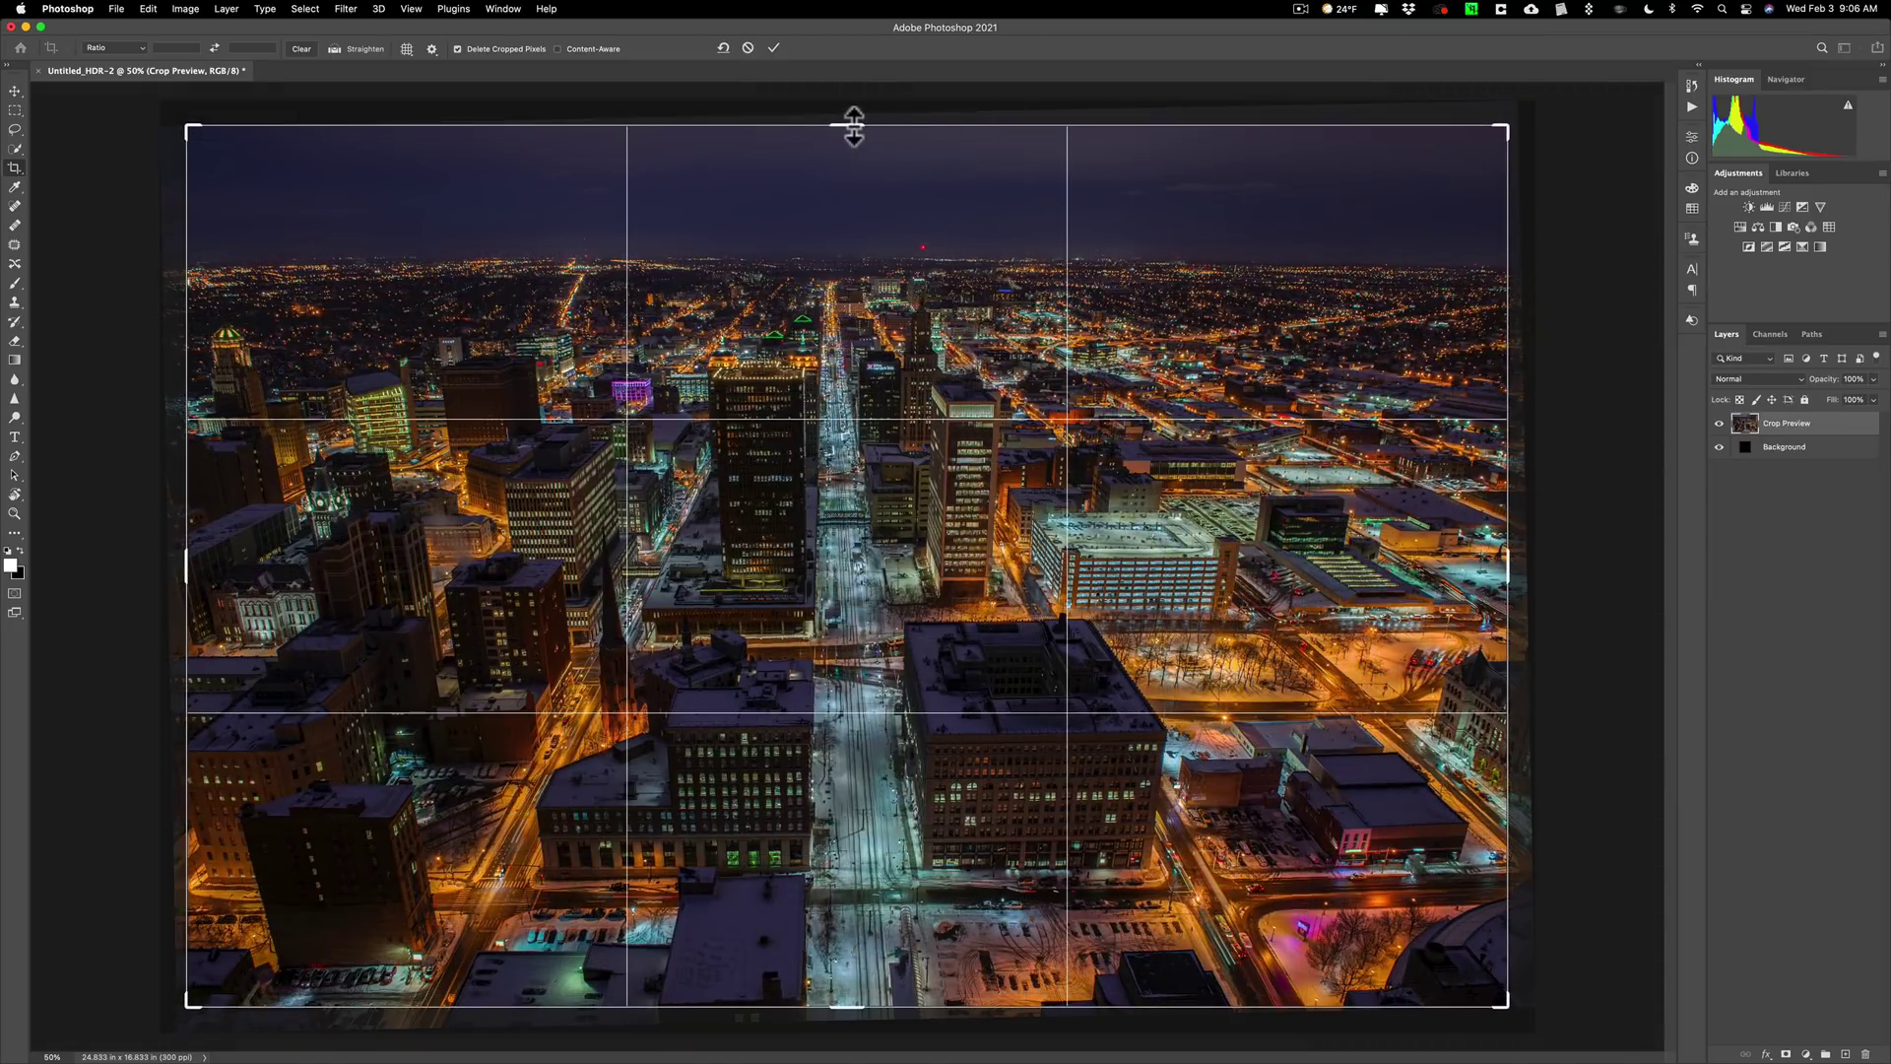
left_click_drag(853, 127, 866, 172)
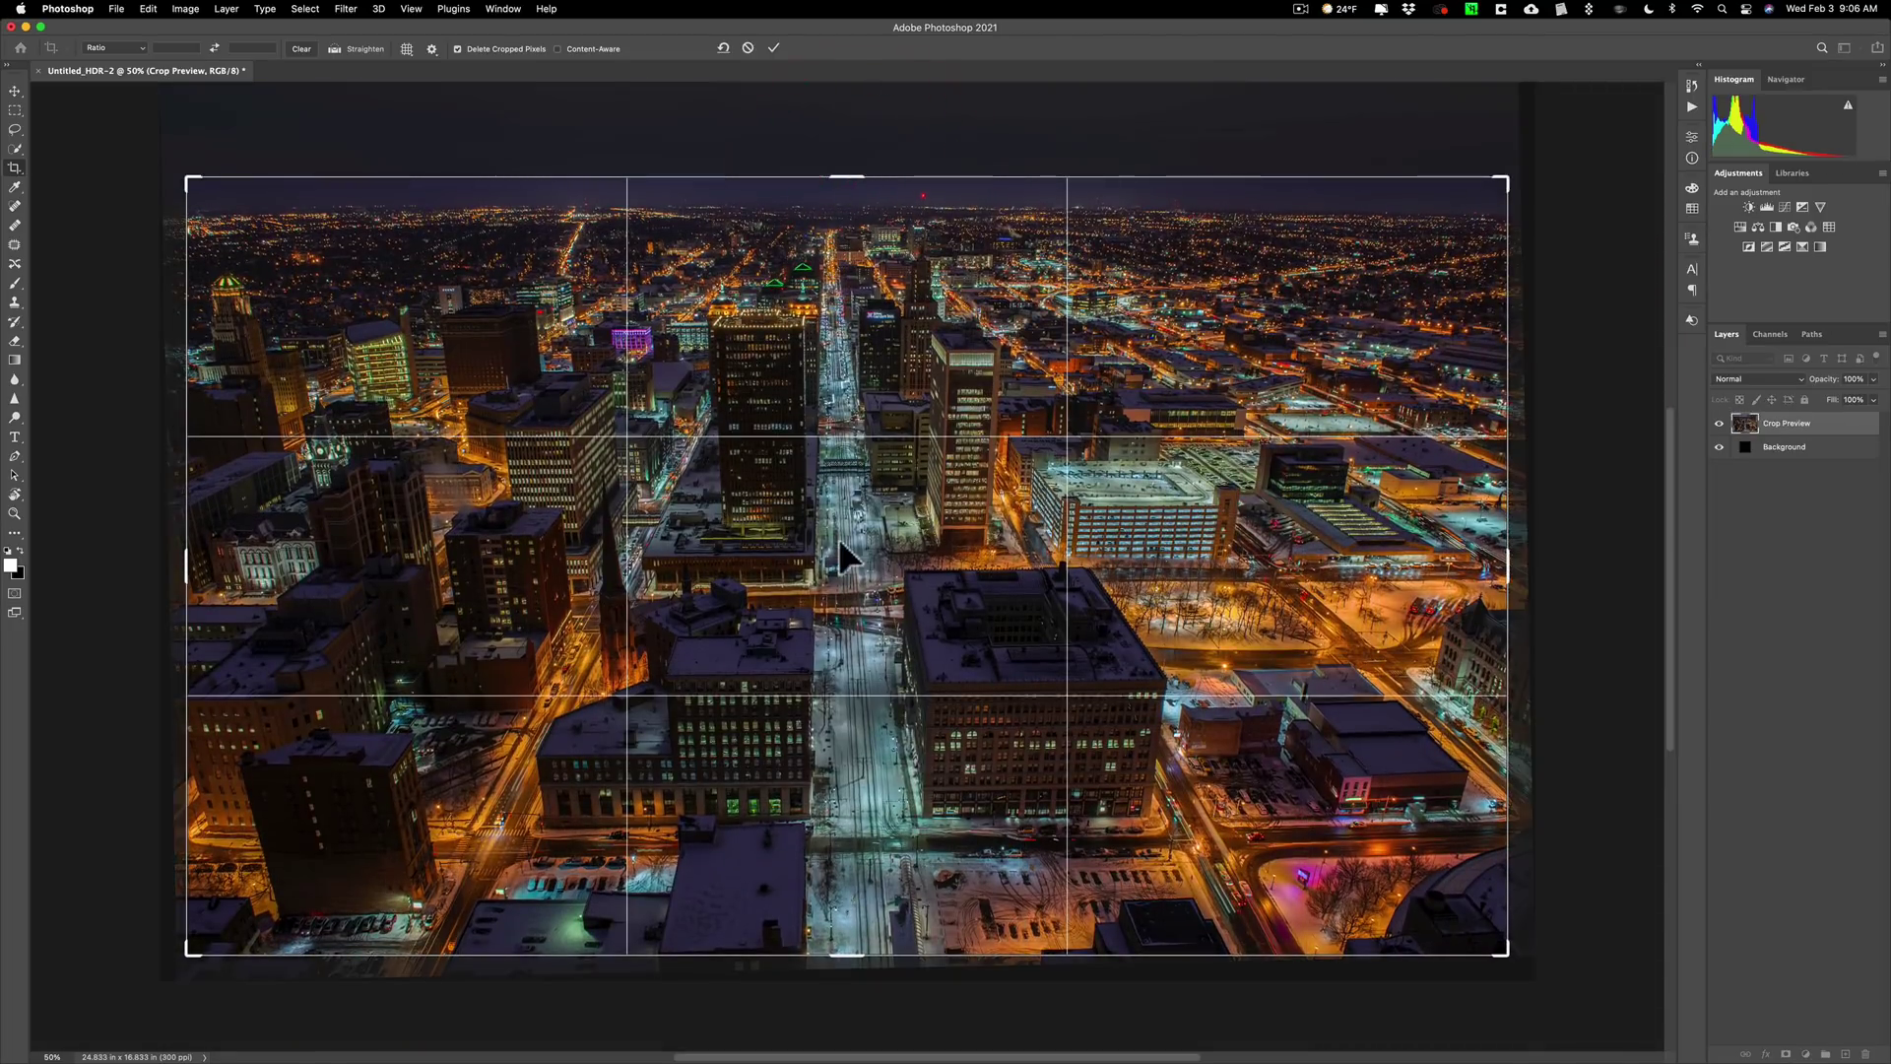
left_click_drag(841, 538, 817, 536)
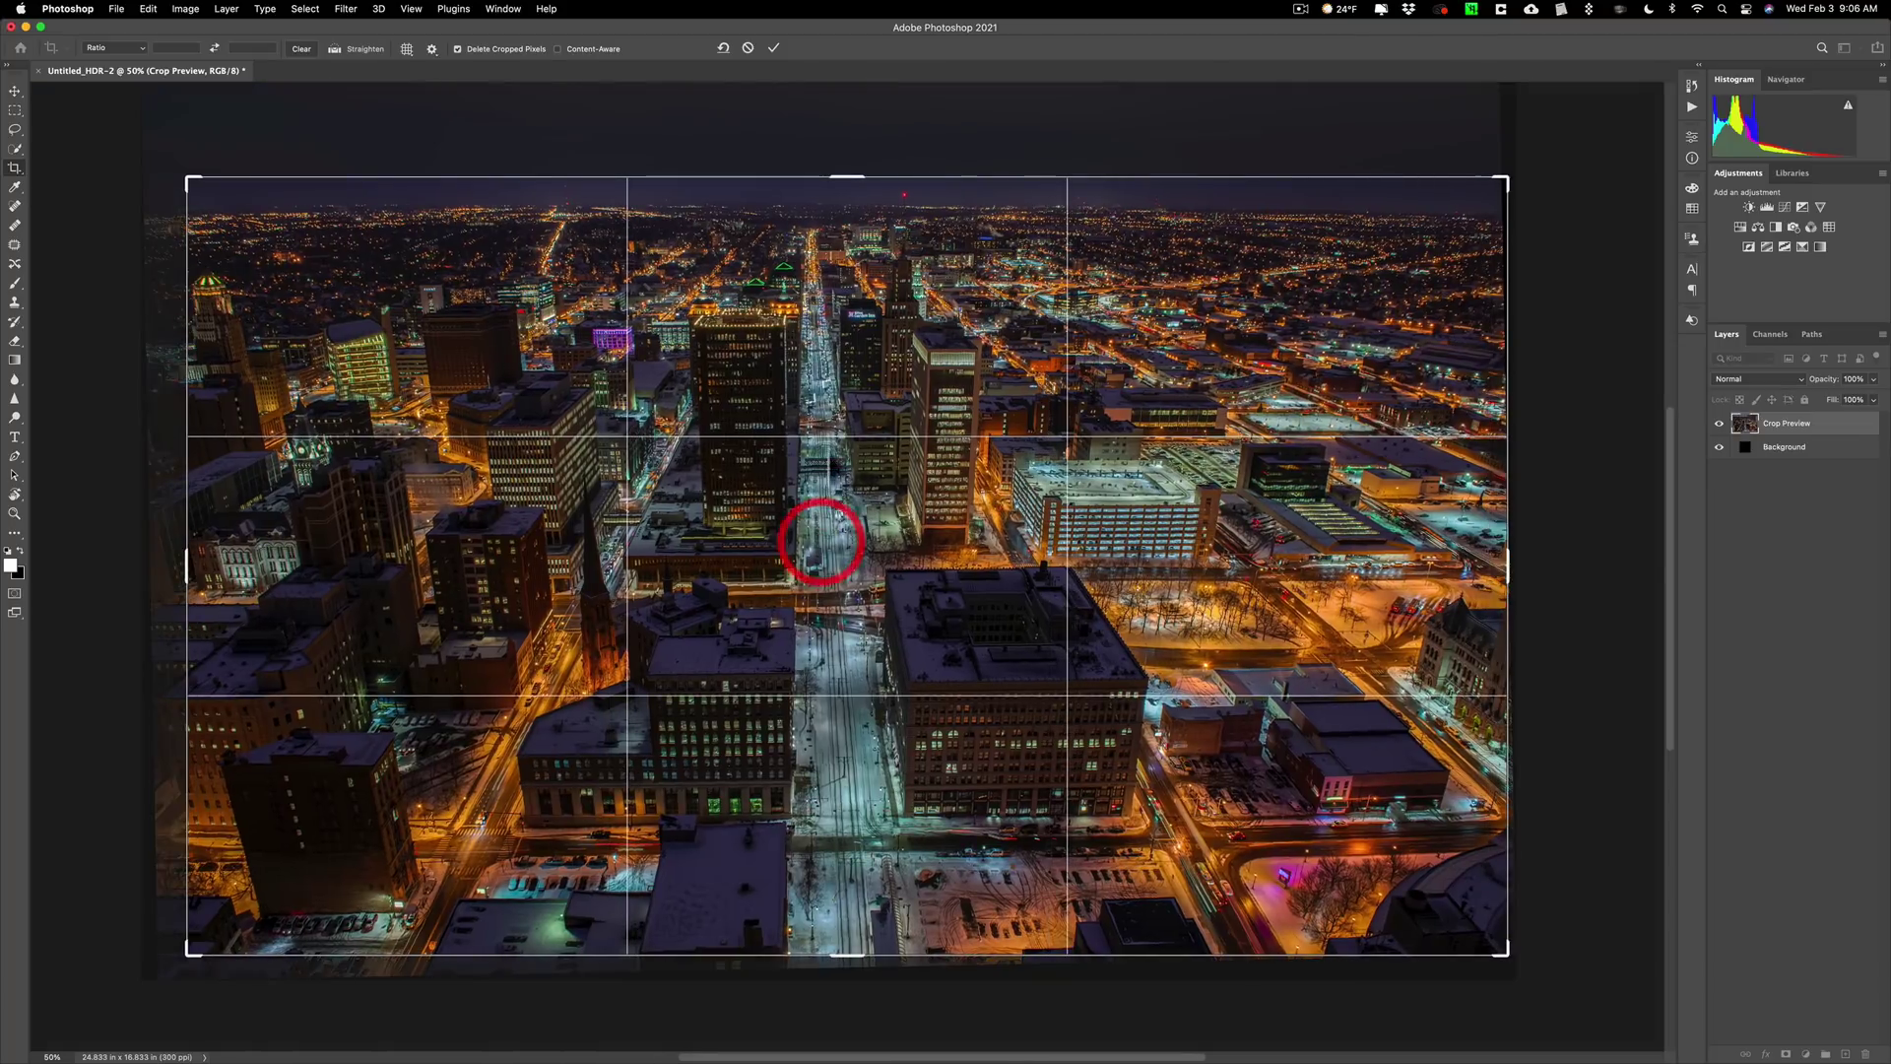
left_click(843, 178)
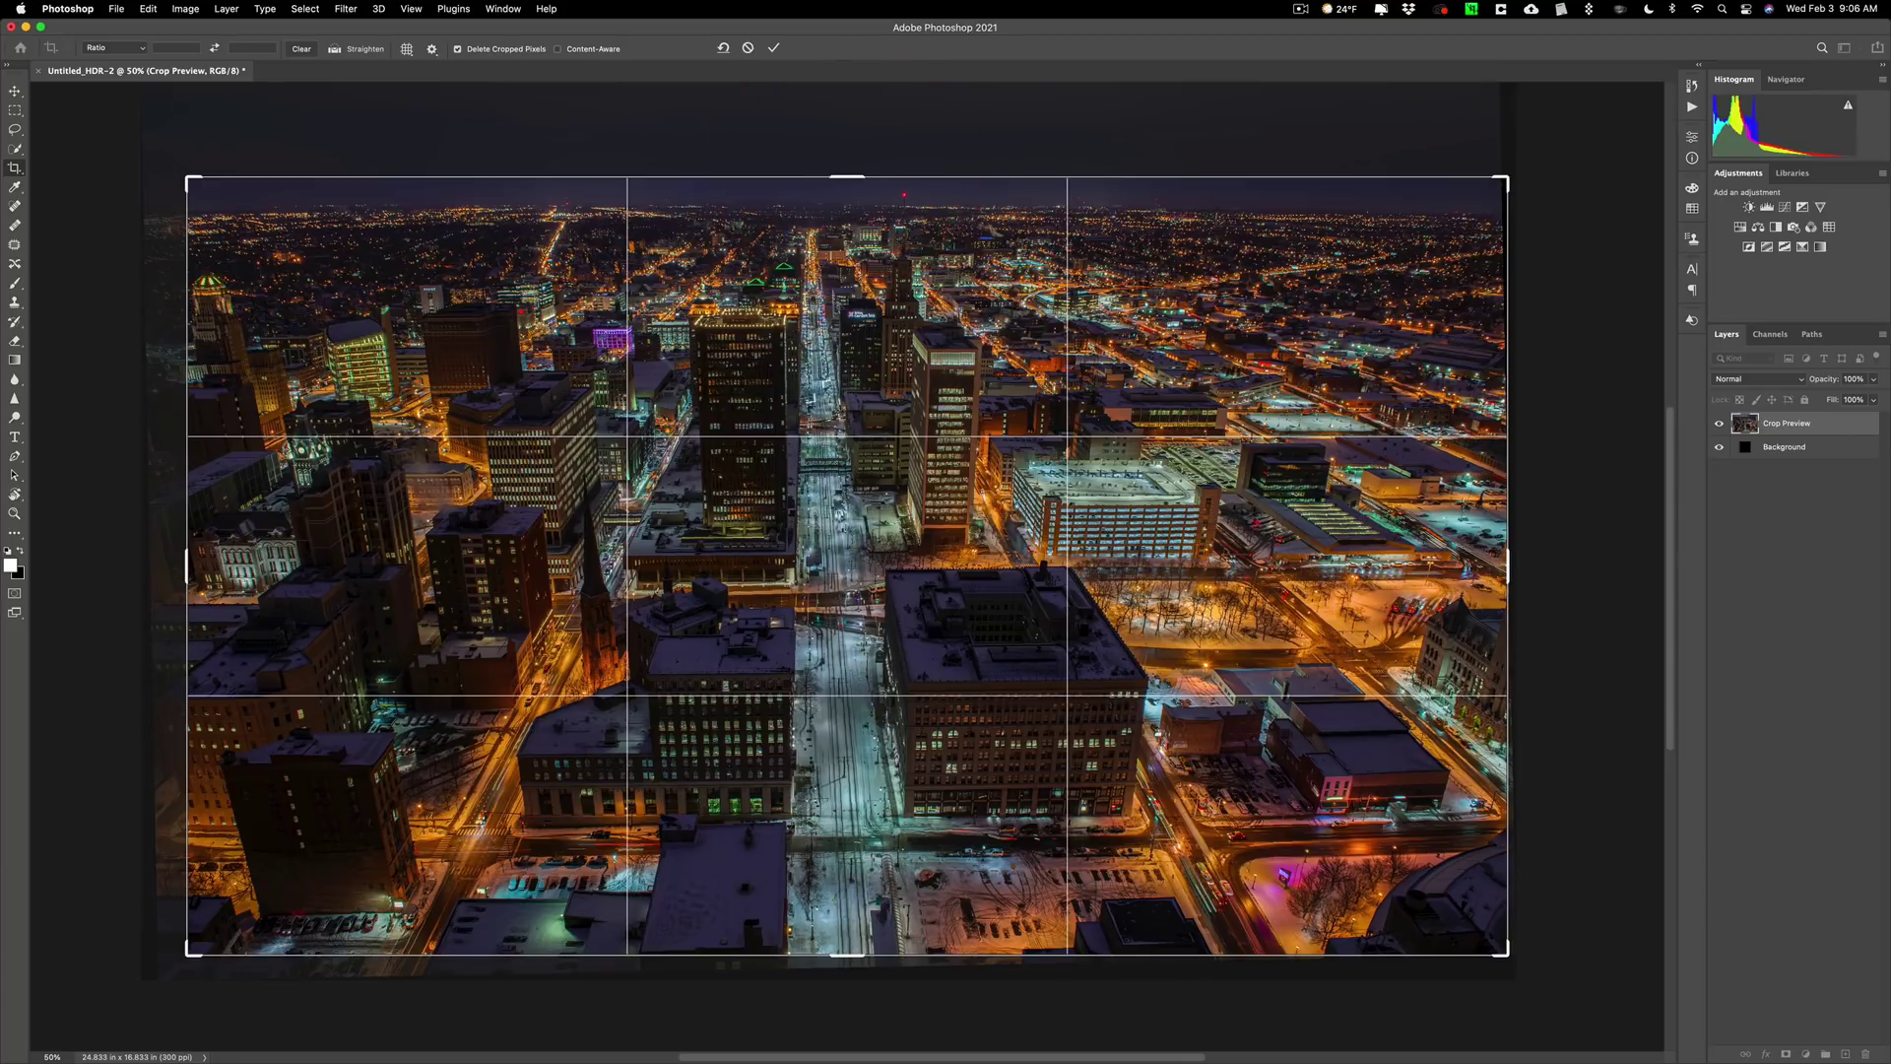
left_click(772, 47)
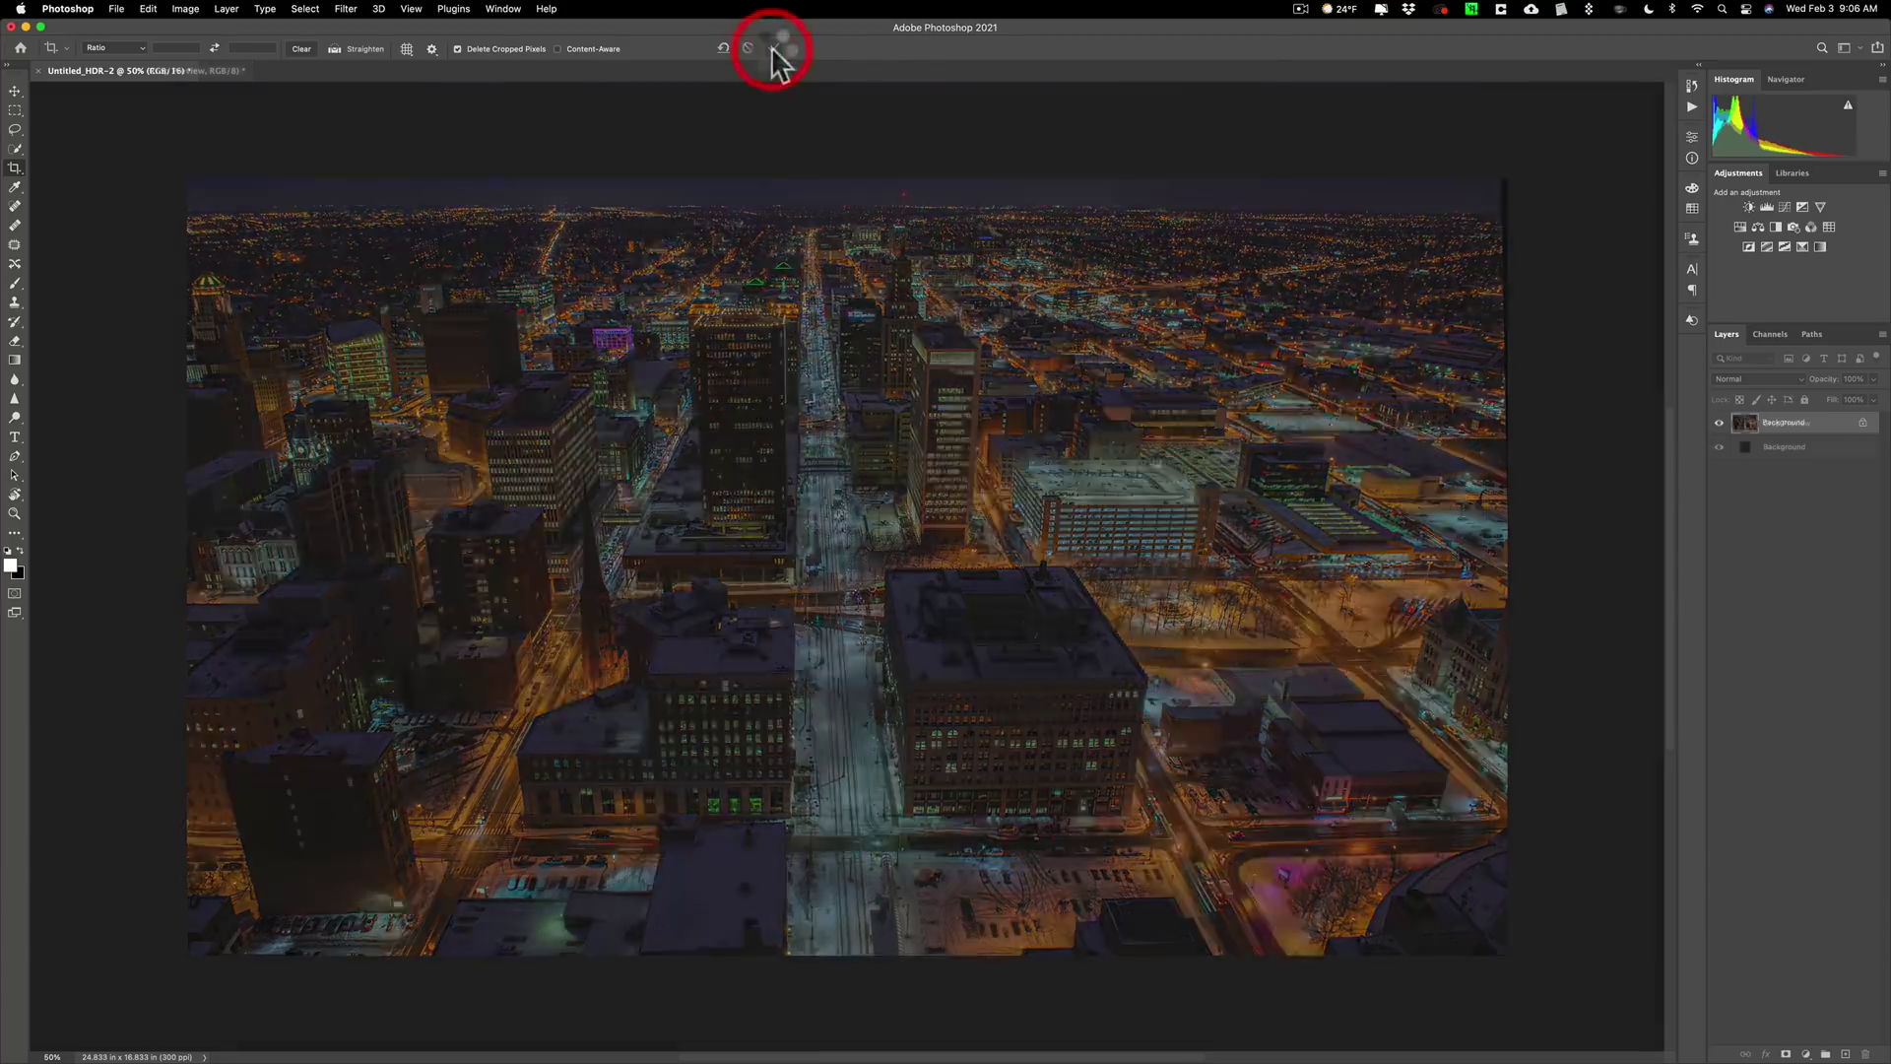
Fit the whole cropped Untitled_HDR-2 image on screen with Cmd+0
key("super")
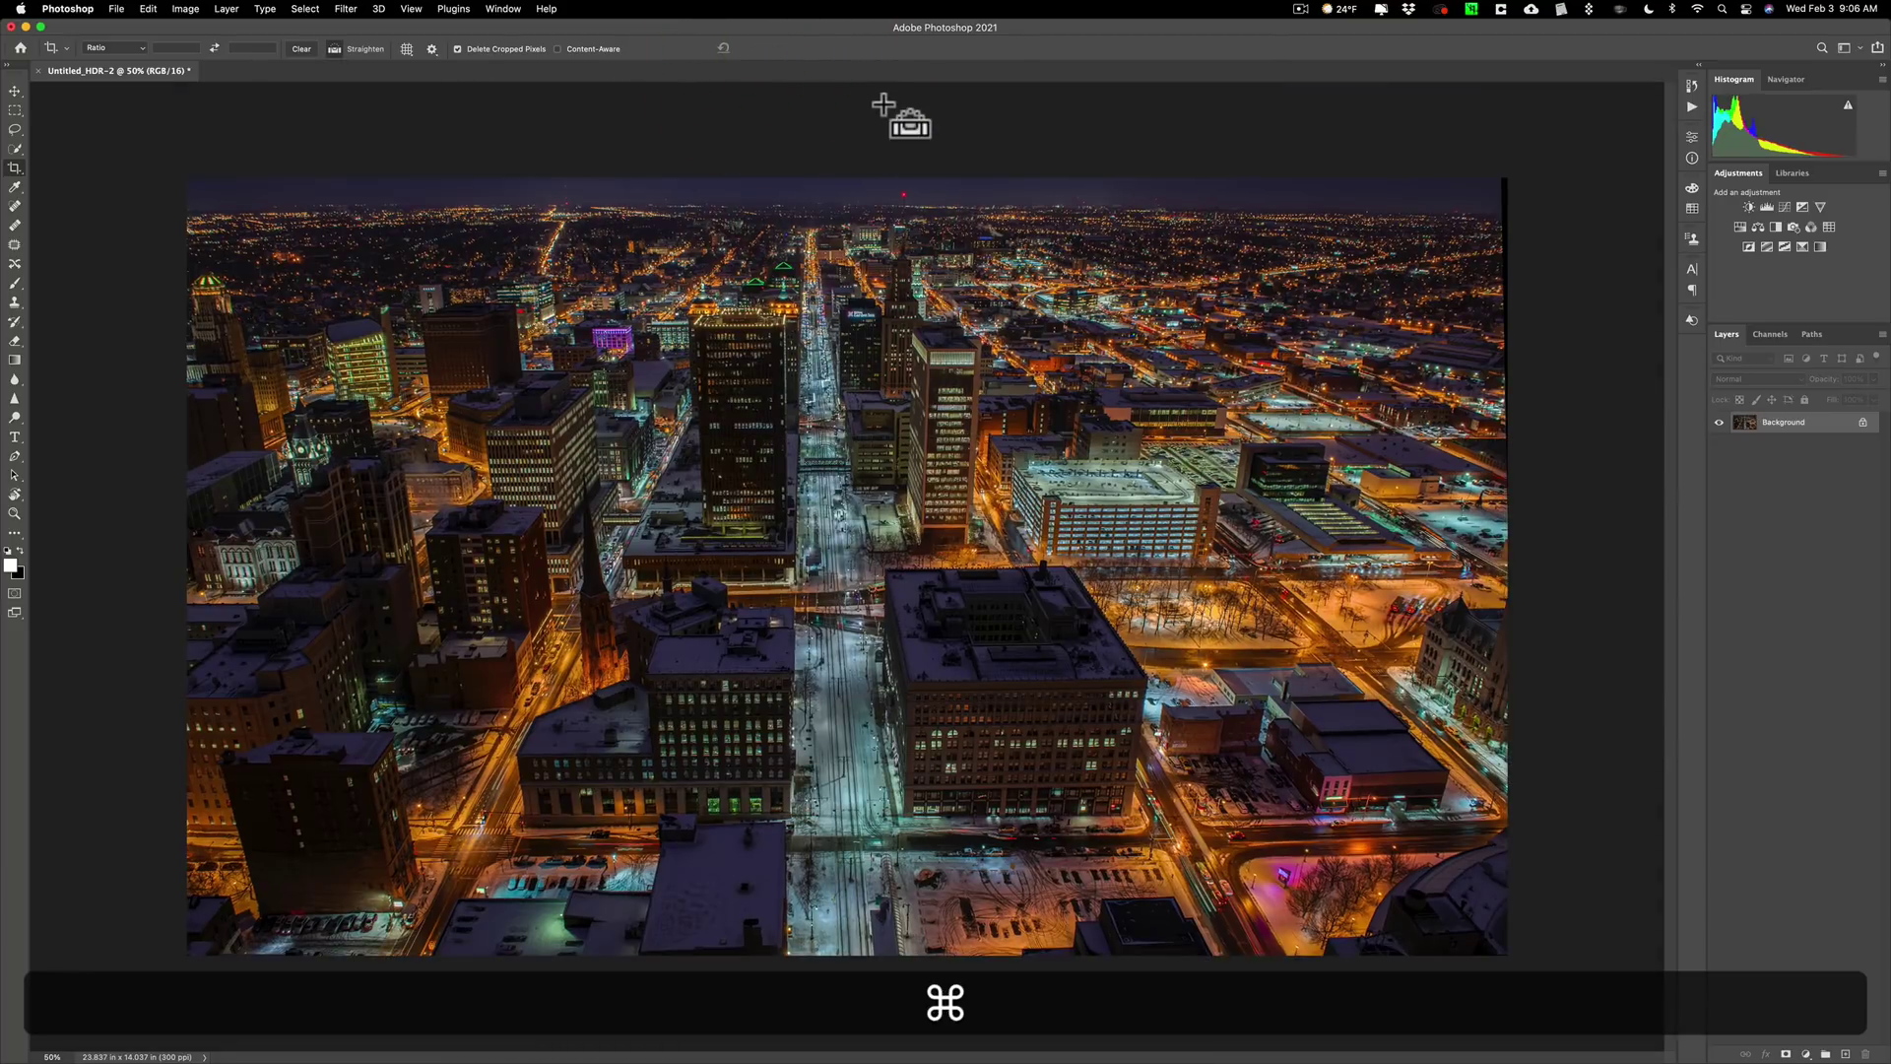
key("super+0")
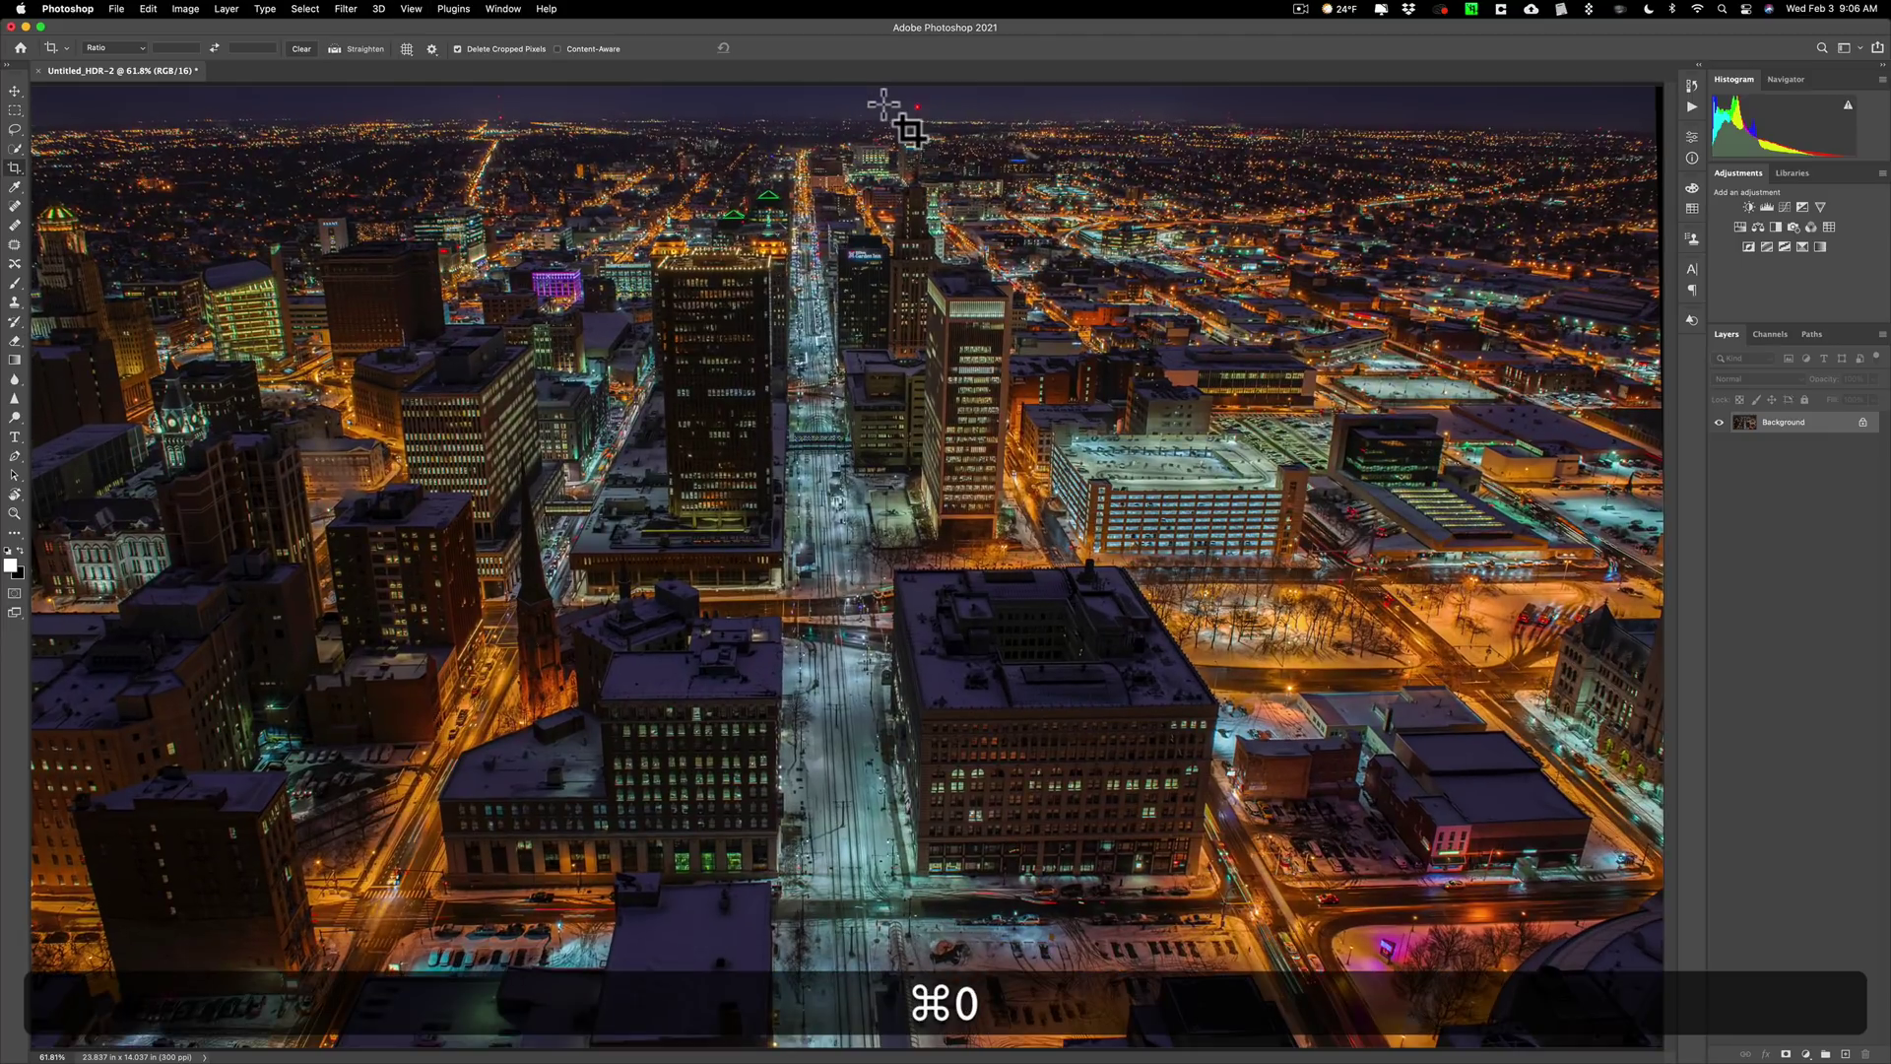